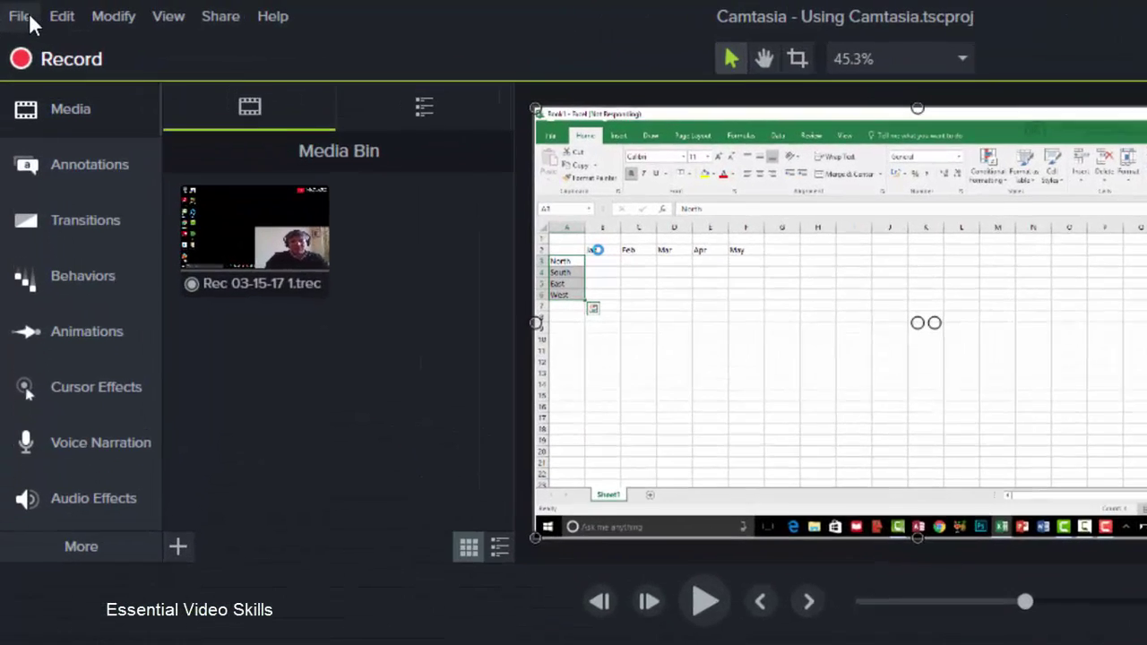
# - Show the File menu's Import submenu listing the media import options
pyautogui.click(15, 9)
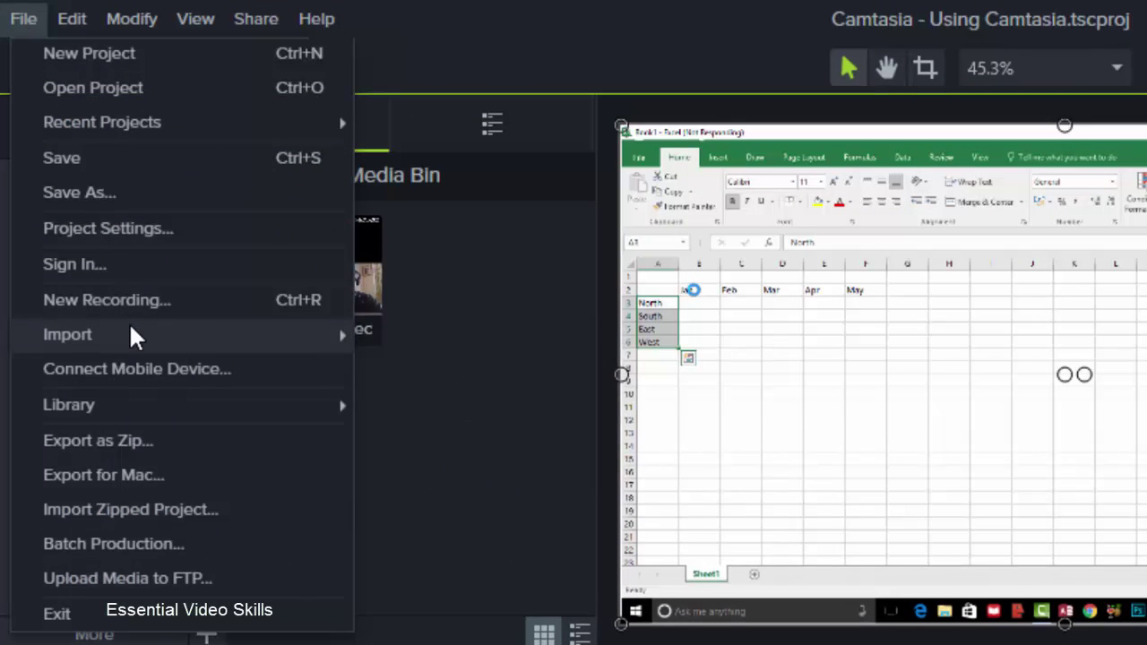
pyautogui.moveTo(131, 334)
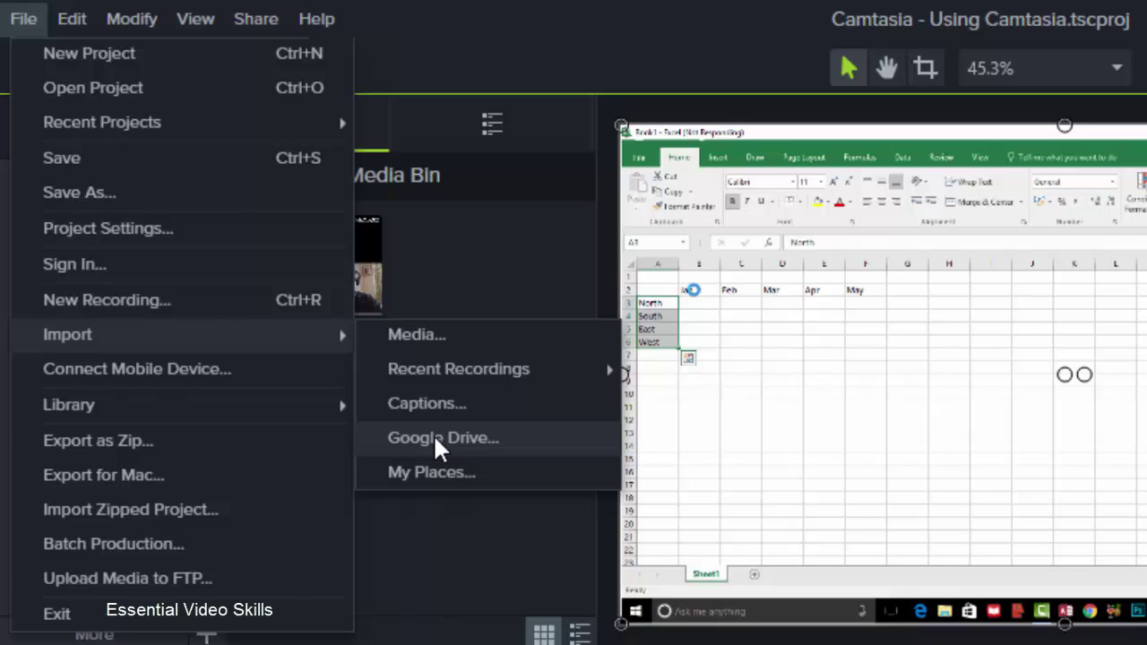
# - Dismiss the File menu and bring up the Media Bin's right-click import and sort menu
pyautogui.click(466, 520)
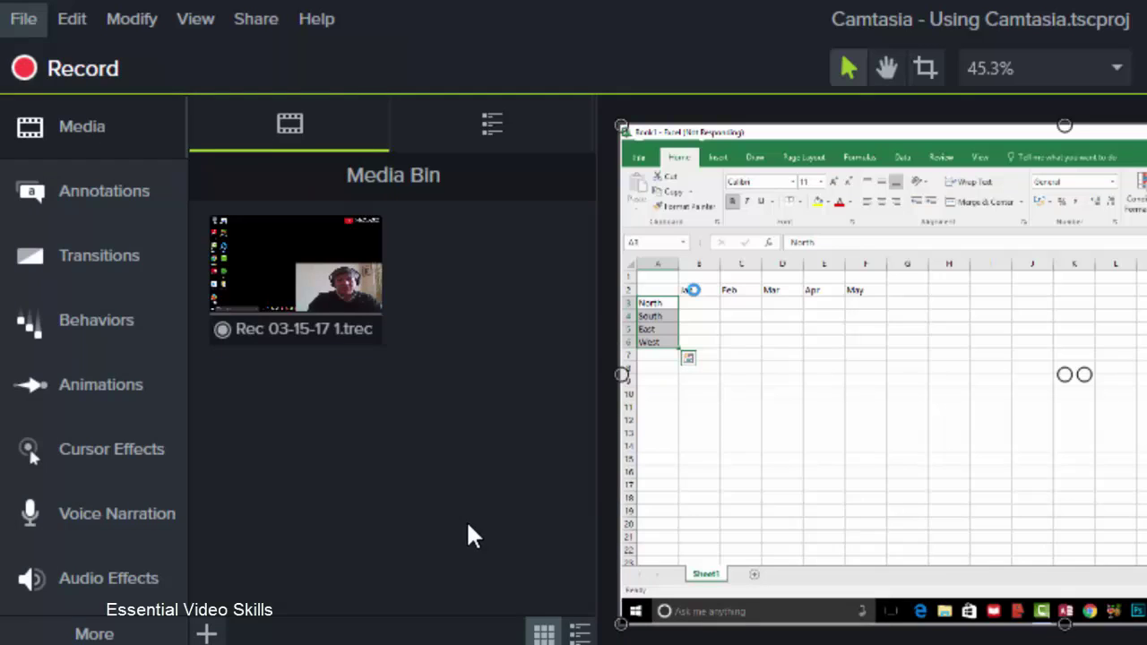
pyautogui.rightClick(358, 420)
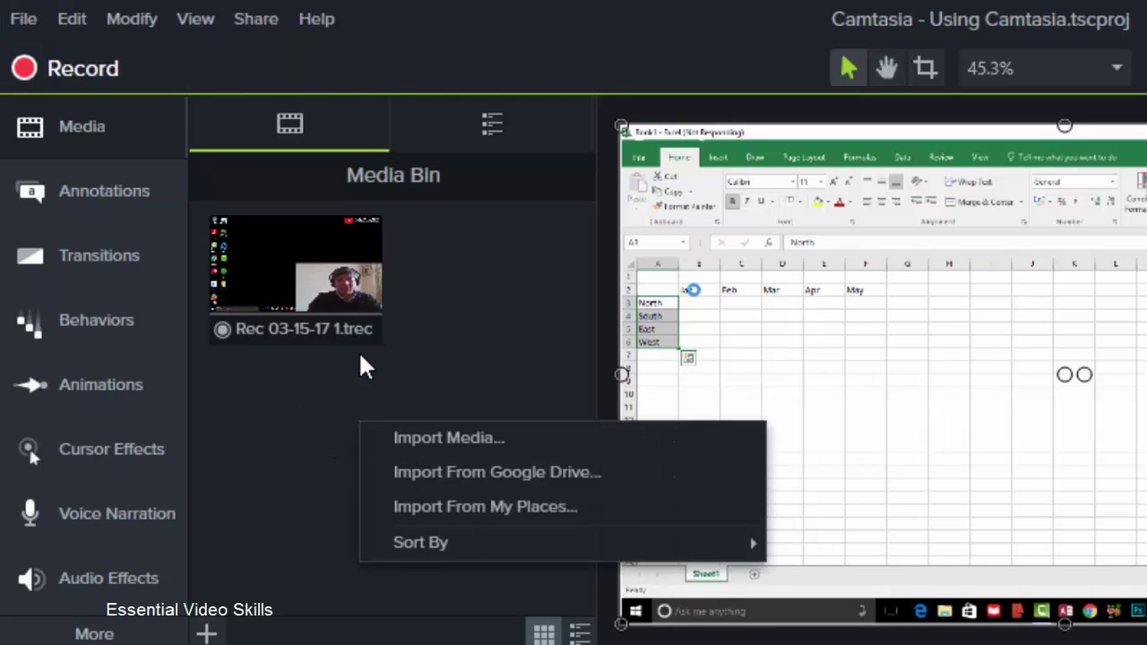
pyautogui.click(337, 378)
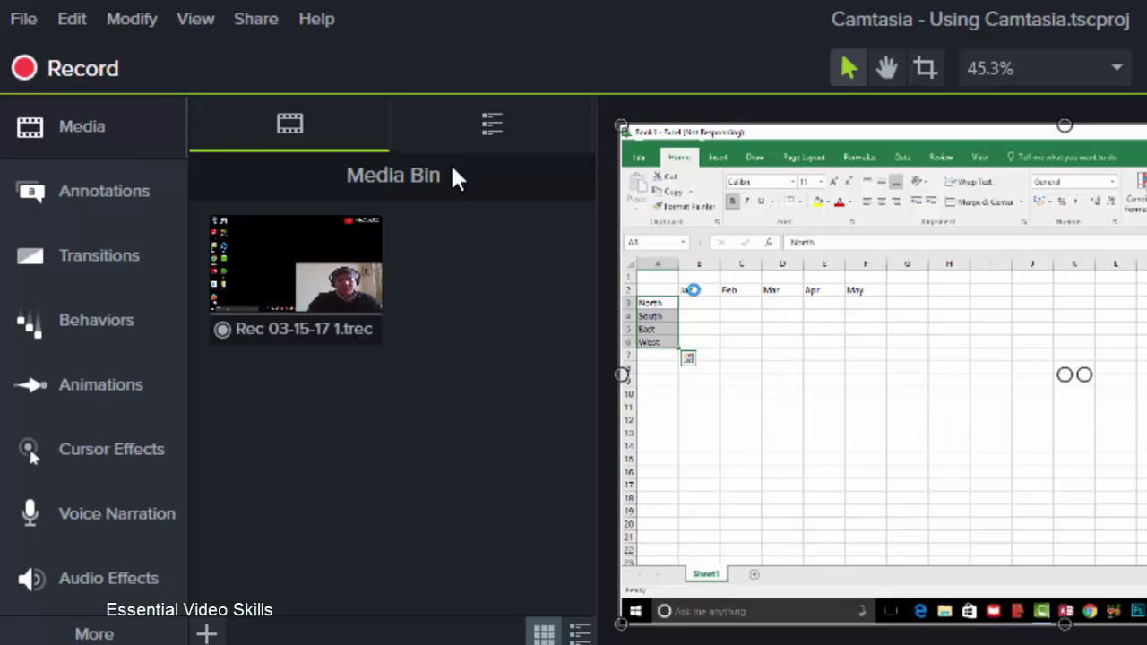
pyautogui.rightClick(341, 415)
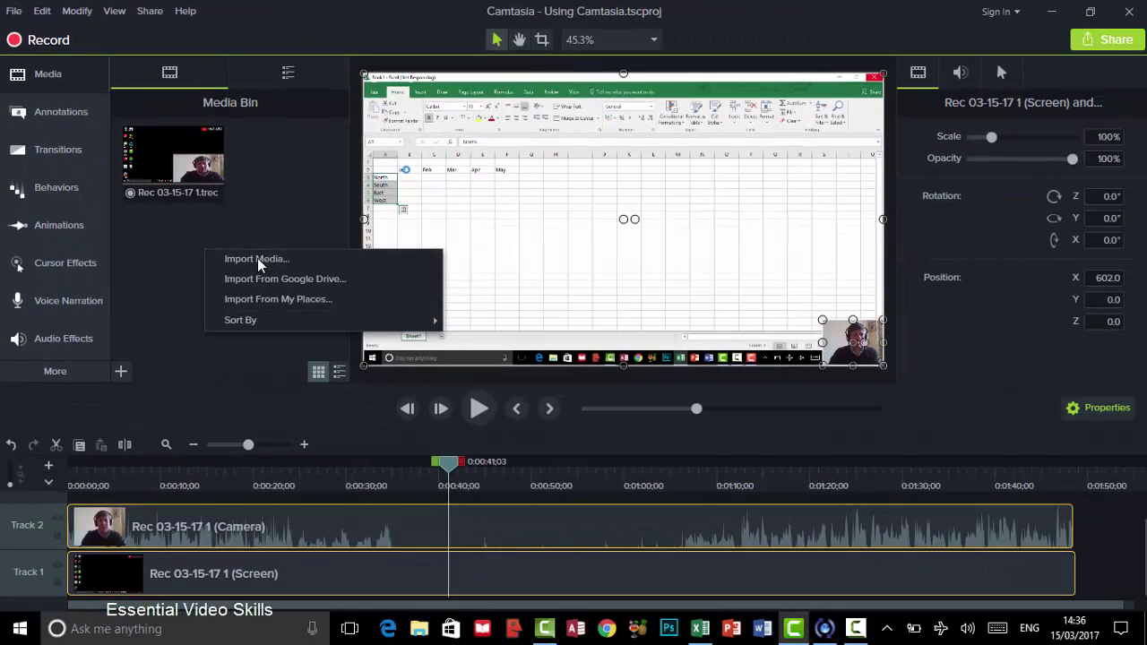
# - Choose Import Media and open the Desktop 'Video clips' folder in the Open dialog
pyautogui.click(257, 258)
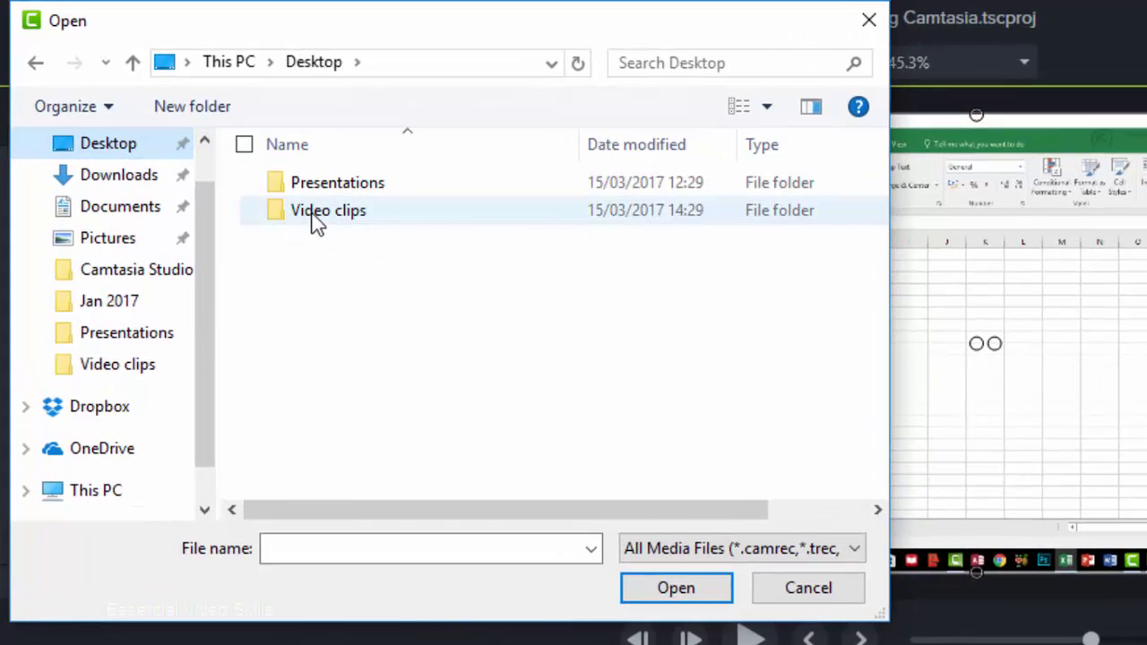
pyautogui.doubleClick(312, 220)
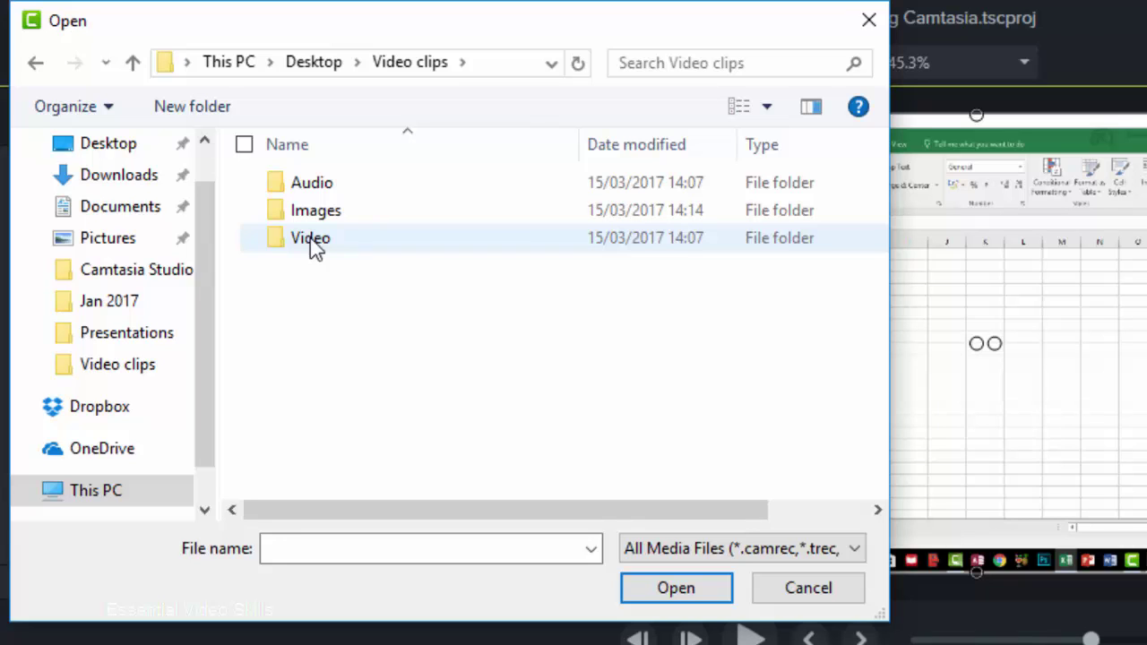
# - Open the Video subfolder and look through its clips
pyautogui.doubleClick(311, 243)
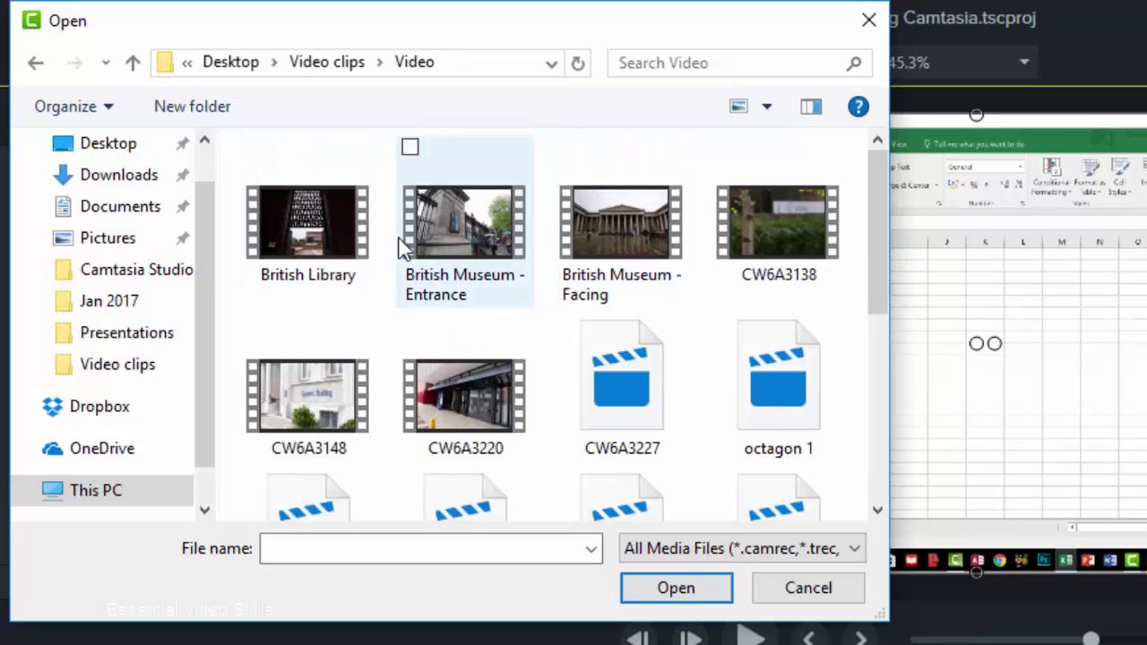
pyautogui.scroll(-1, 407, 264)
pyautogui.scroll(-2, 407, 265)
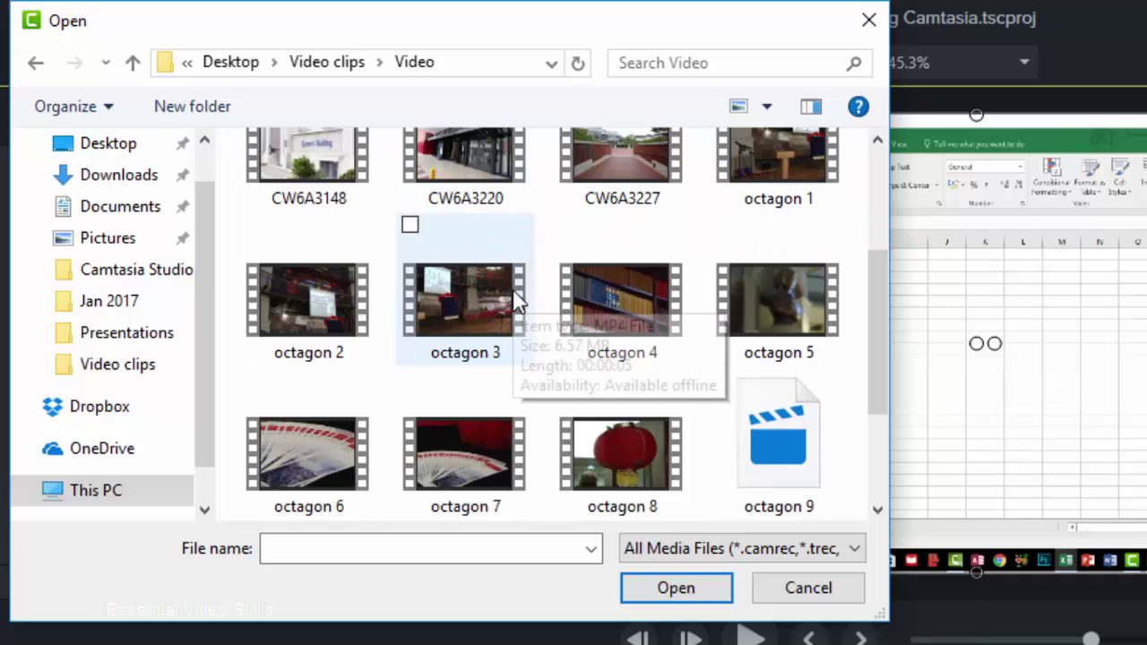
pyautogui.scroll(3, 511, 296)
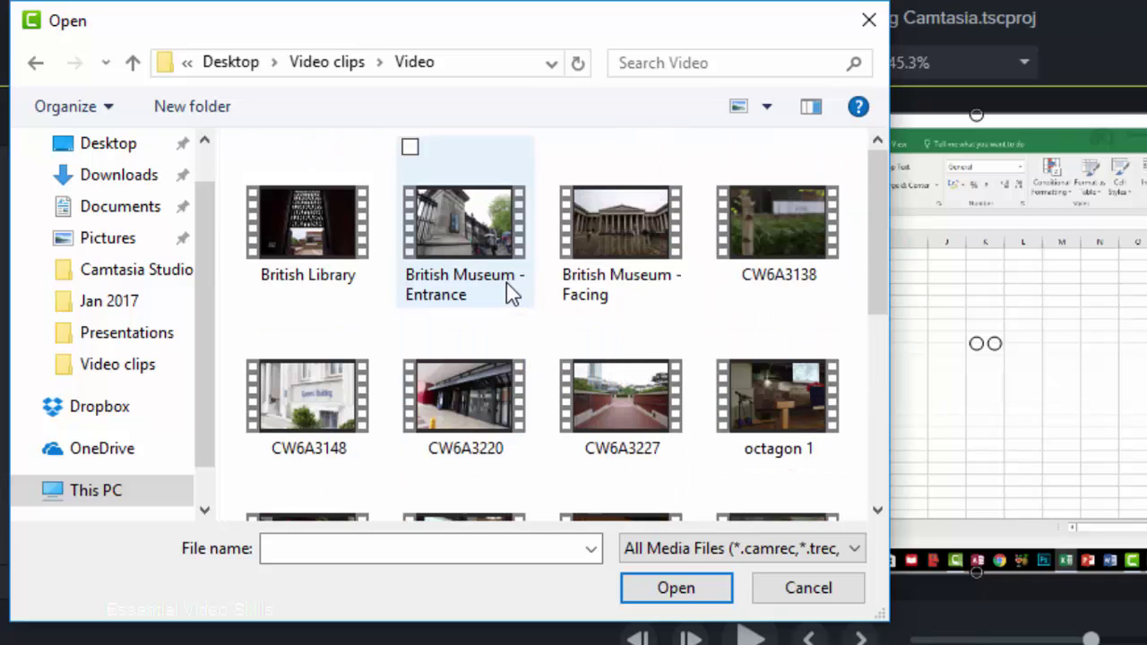
# - Select British Library, both British Museum clips, CW6A3220, CW6A3227, octagon 1 and octagon 2
pyautogui.click(319, 230)
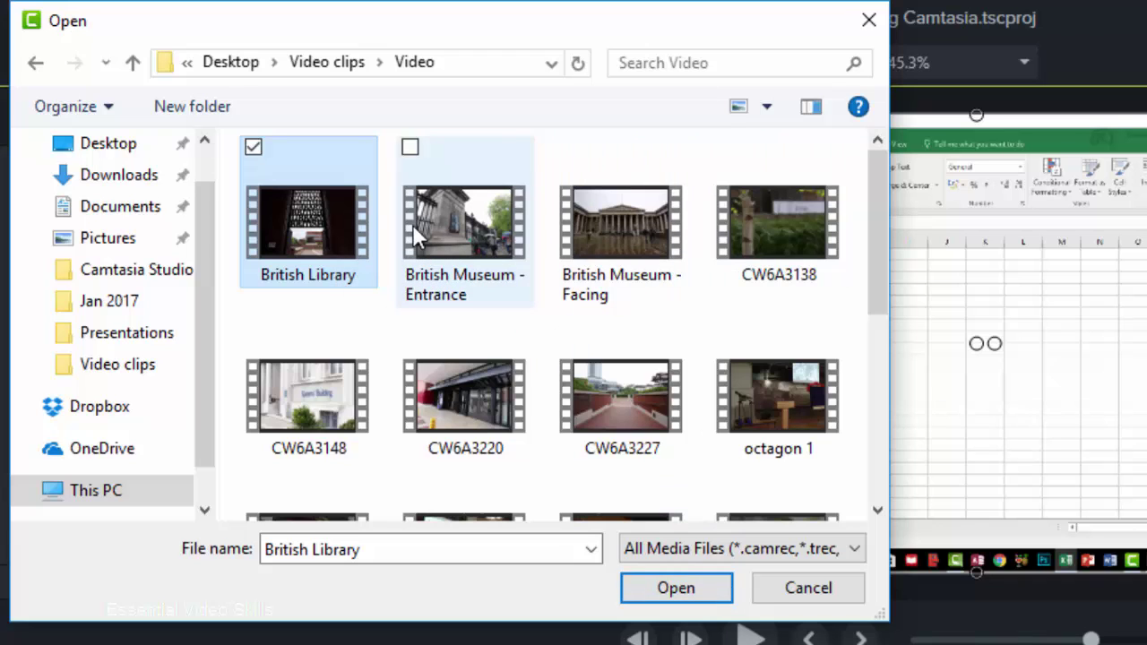
pyautogui.keyDown('ctrl'); pyautogui.click(476, 231); pyautogui.keyUp('ctrl')
pyautogui.keyDown('ctrl'); pyautogui.click(614, 224); pyautogui.keyUp('ctrl')
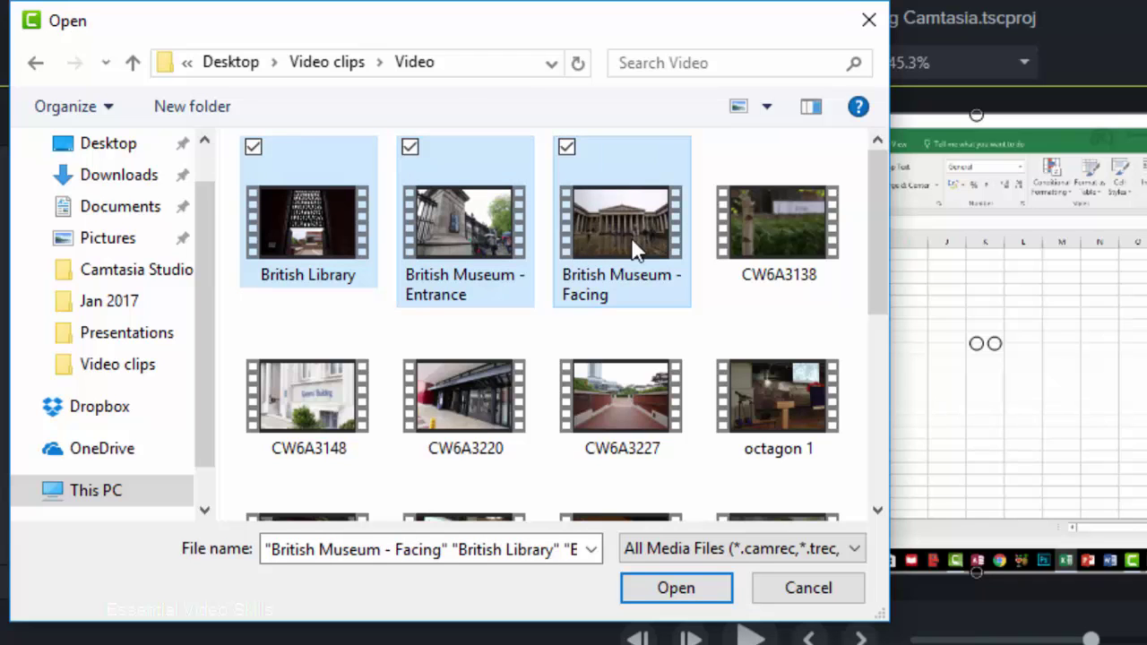
pyautogui.keyDown('ctrl'); pyautogui.click(318, 415); pyautogui.keyUp('ctrl')
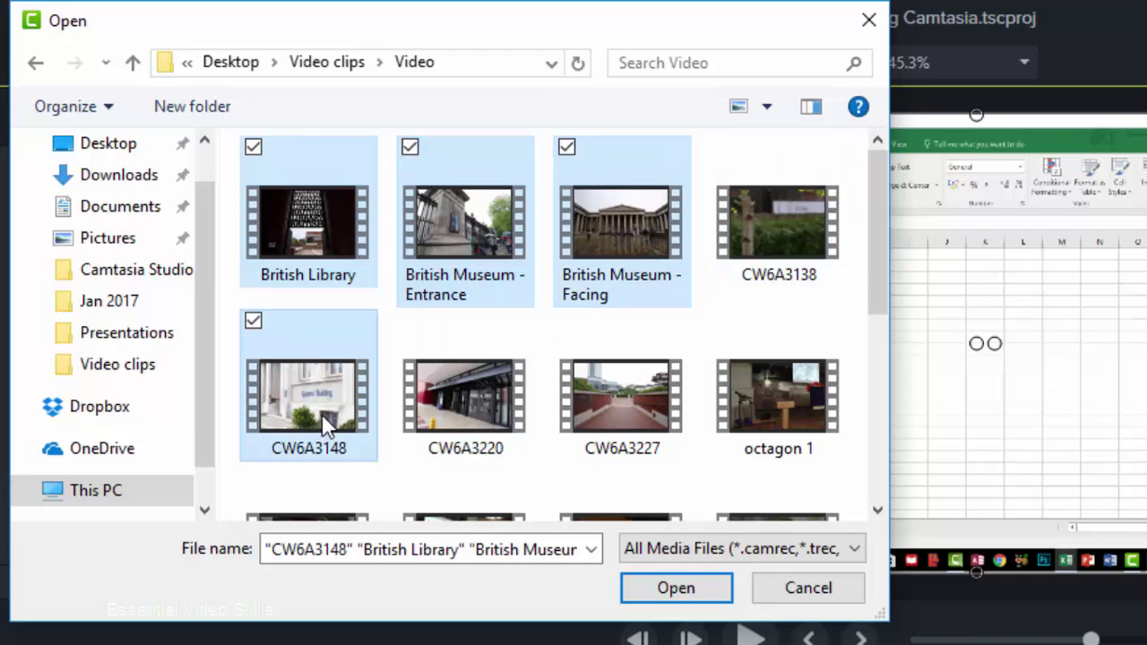
pyautogui.keyDown('ctrl'); pyautogui.click(325, 412); pyautogui.keyUp('ctrl')
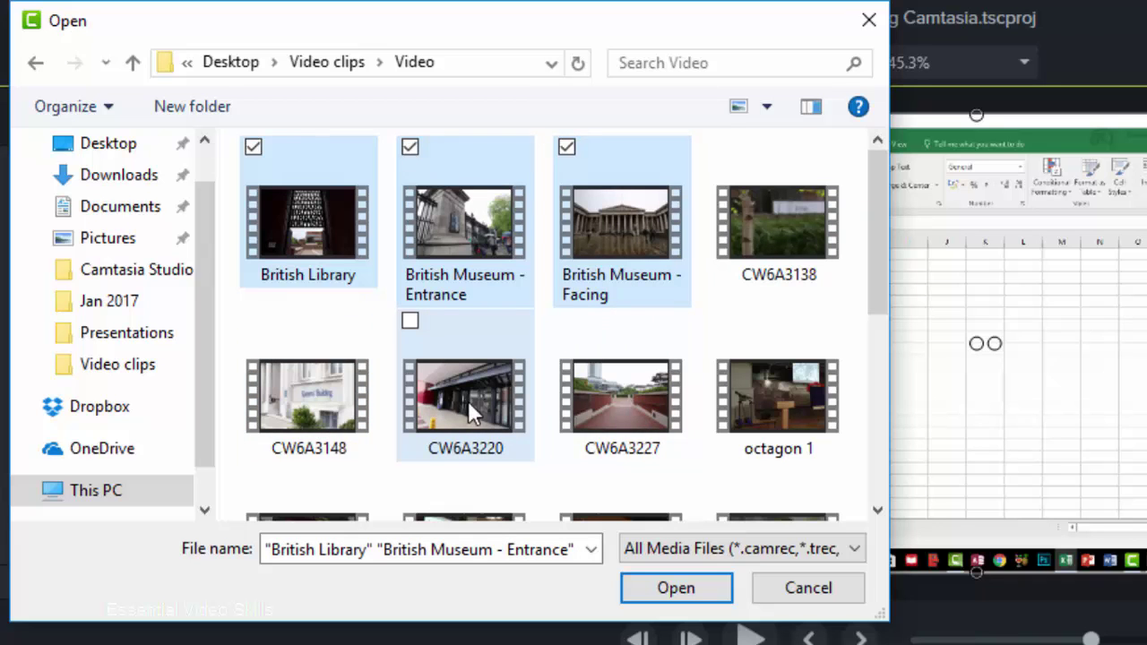
pyautogui.keyDown('ctrl'); pyautogui.click(468, 401); pyautogui.keyUp('ctrl')
pyautogui.keyDown('ctrl'); pyautogui.click(626, 394); pyautogui.keyUp('ctrl')
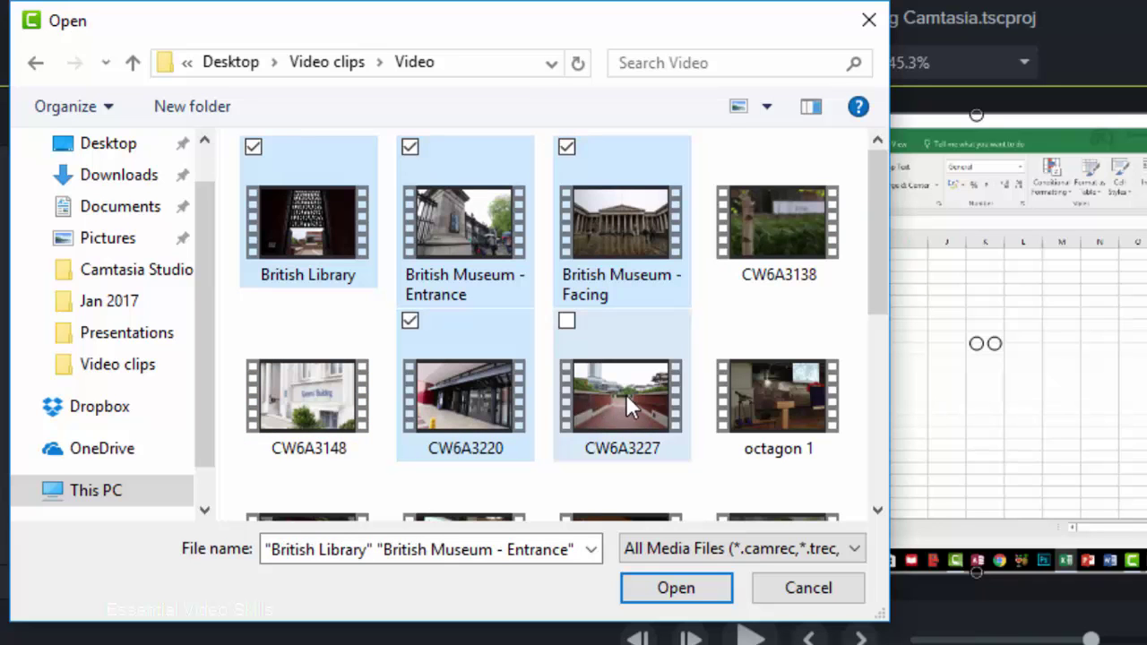
pyautogui.keyDown('ctrl'); pyautogui.click(807, 401); pyautogui.keyUp('ctrl')
pyautogui.click(878, 510)
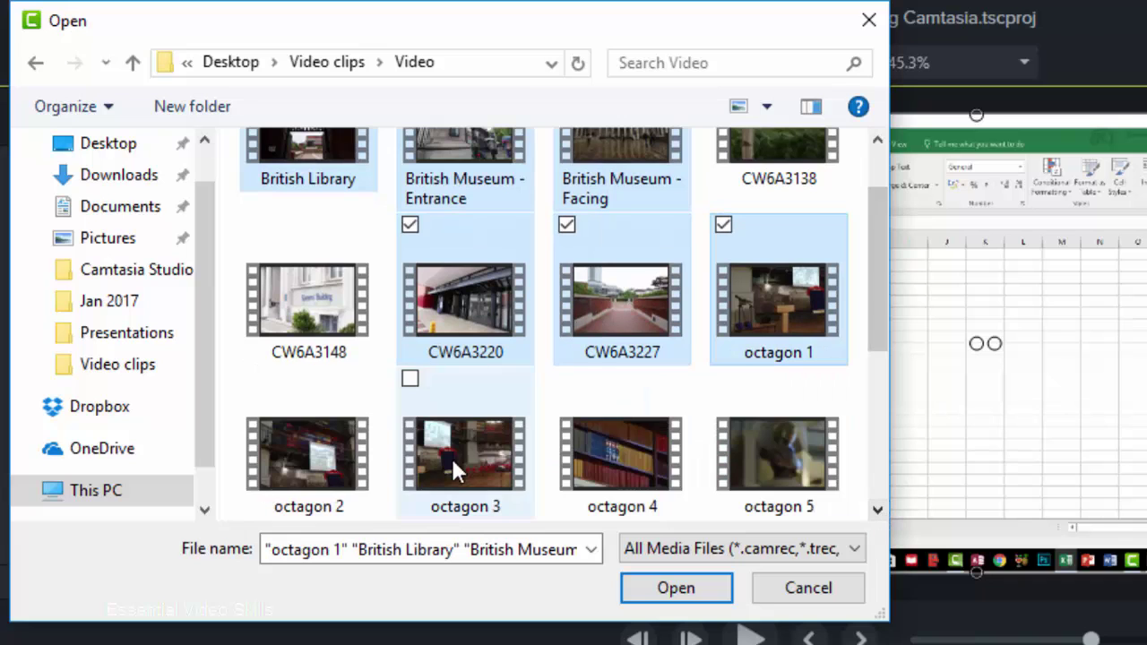
pyautogui.keyDown('ctrl'); pyautogui.click(314, 468); pyautogui.keyUp('ctrl')
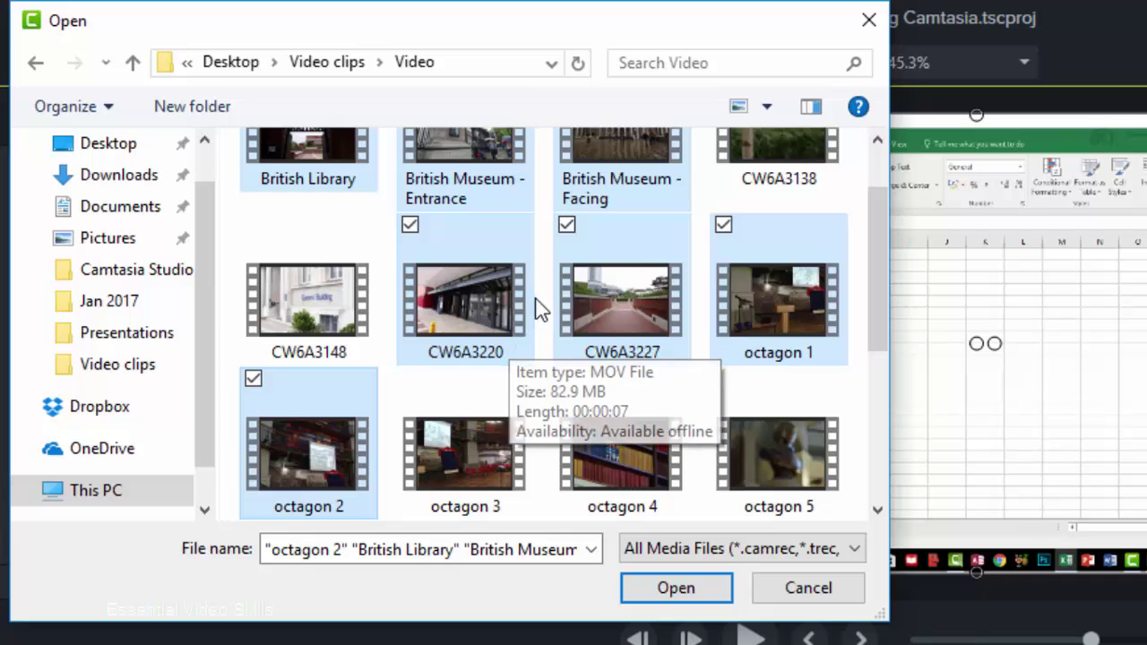
# - Select all twelve clips from British Library through octagon 5 and import them
pyautogui.scroll(1, 538, 305)
pyautogui.click(309, 220)
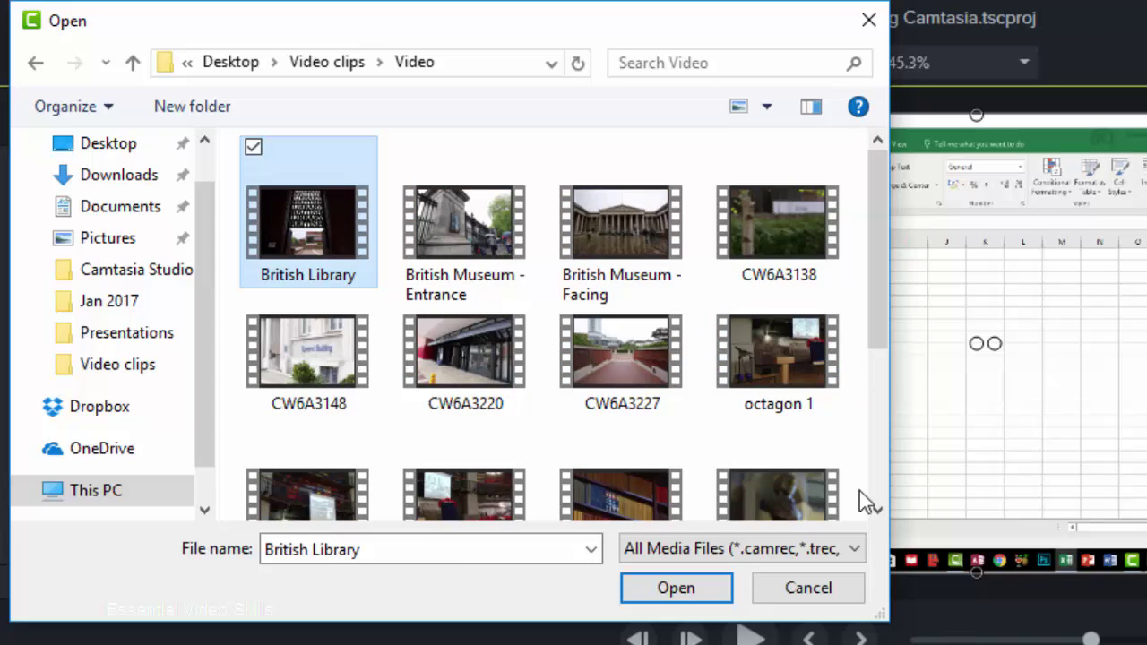
pyautogui.click(879, 511)
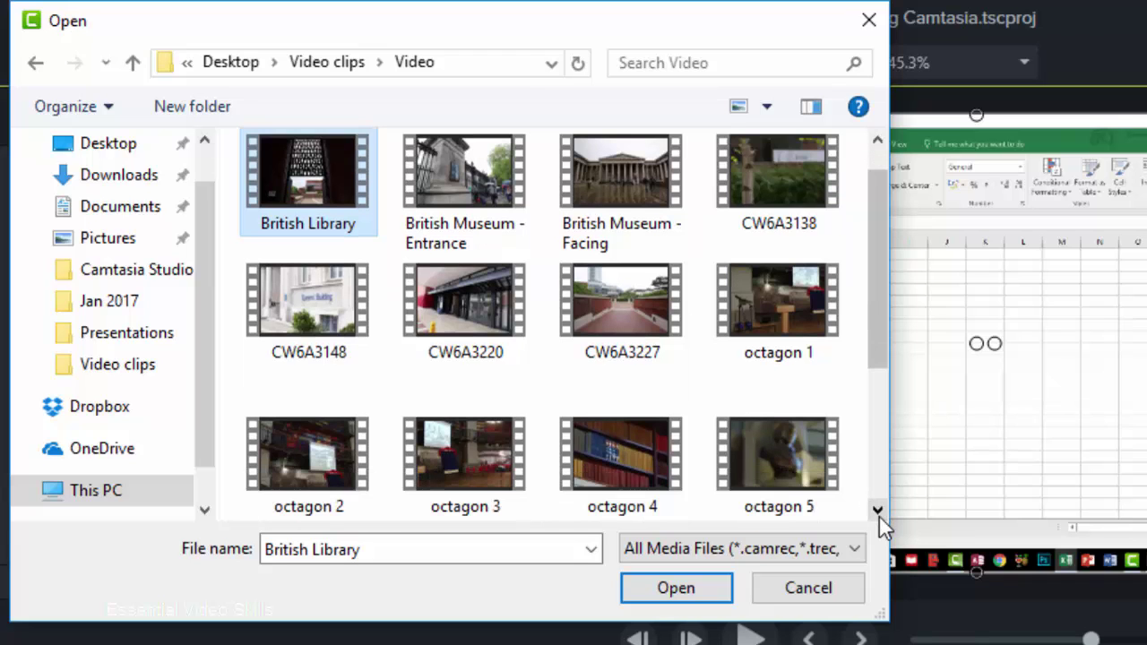
pyautogui.keyDown('shift'); pyautogui.click(773, 457); pyautogui.keyUp('shift')
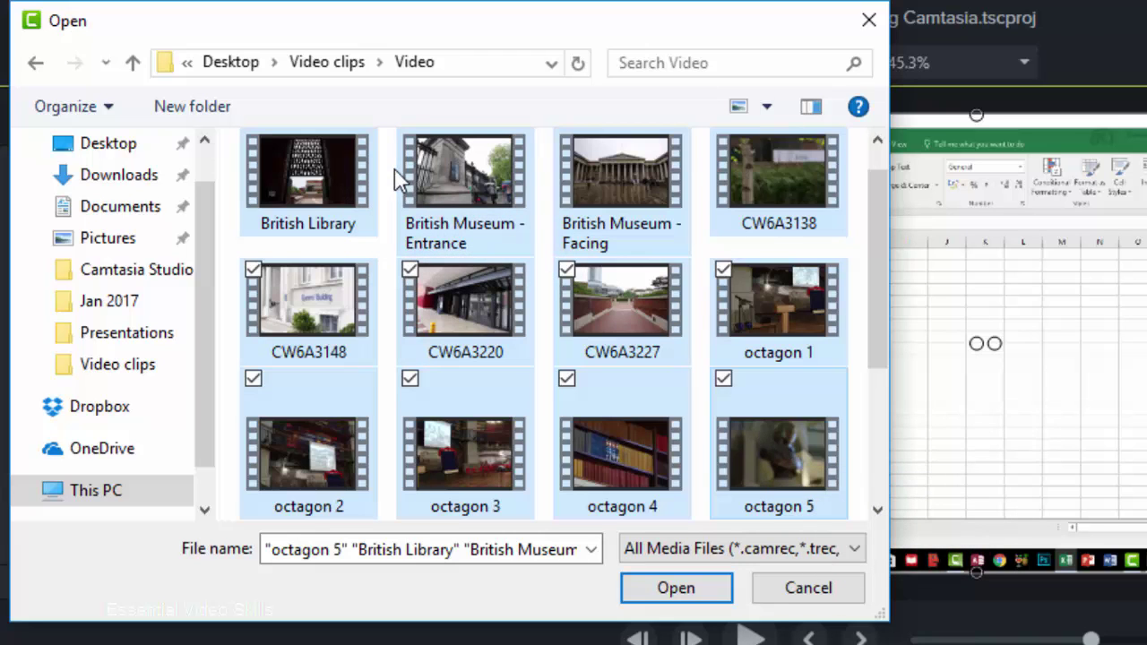
pyautogui.click(674, 588)
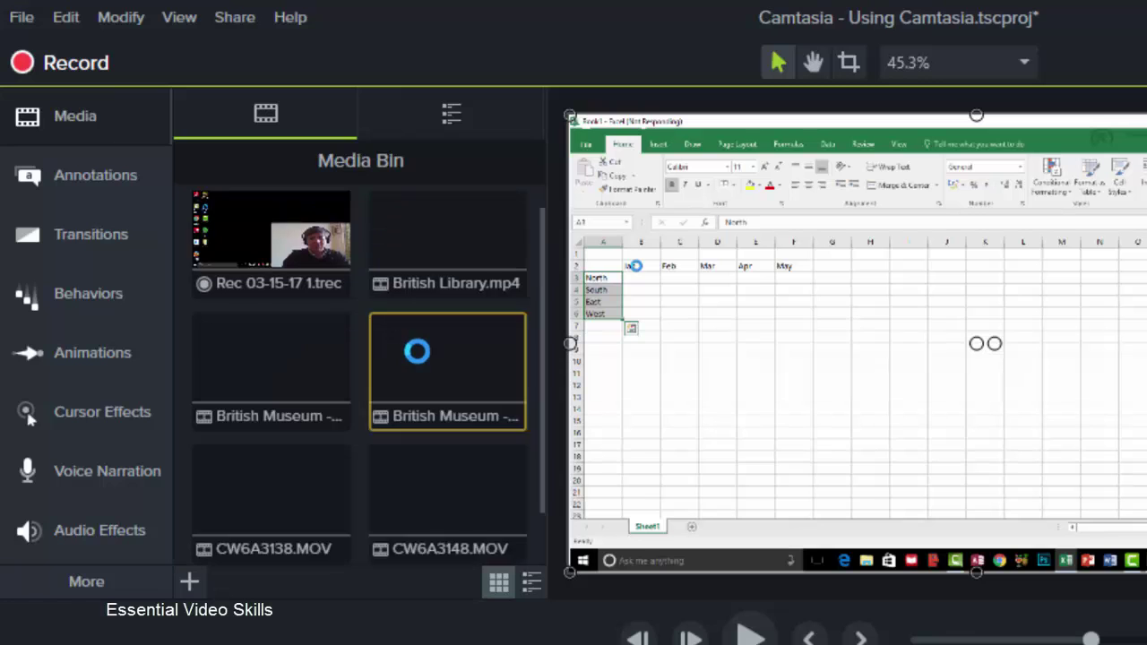
pyautogui.scroll(5, 432, 346)
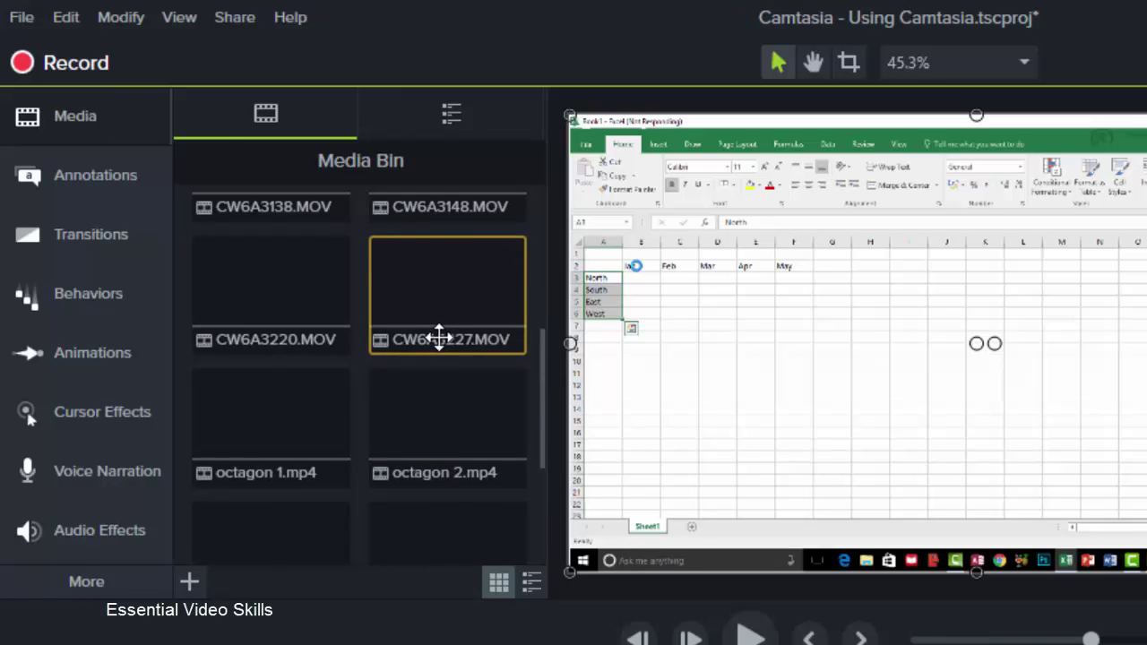
pyautogui.scroll(2, 448, 333)
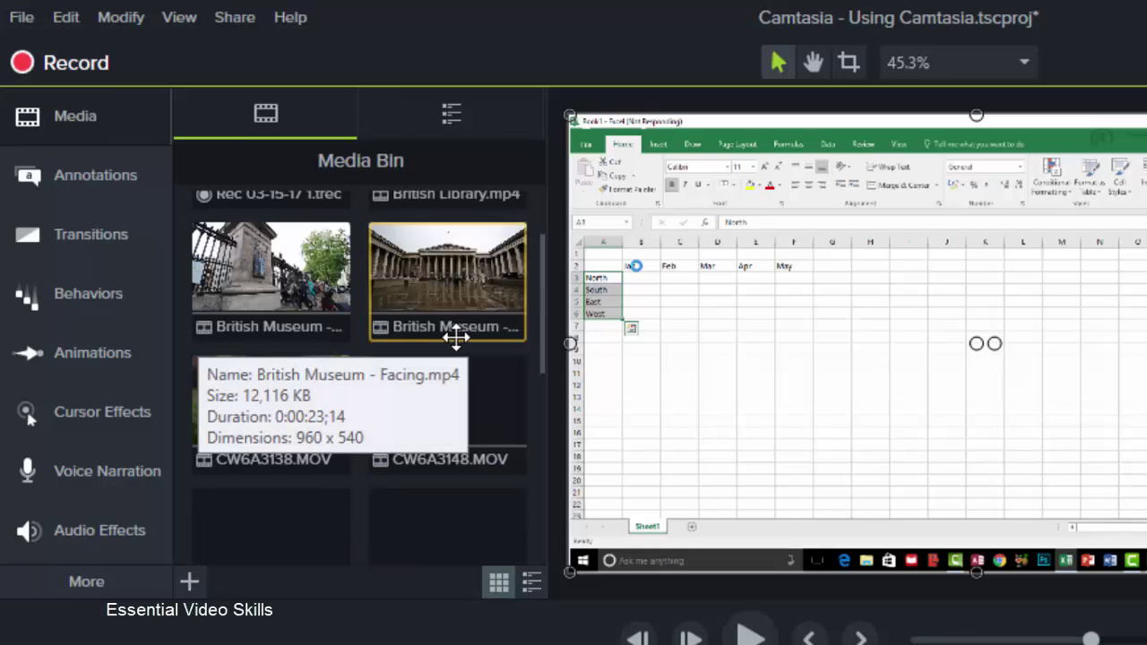
pyautogui.scroll(2, 455, 339)
pyautogui.scroll(-2, 458, 340)
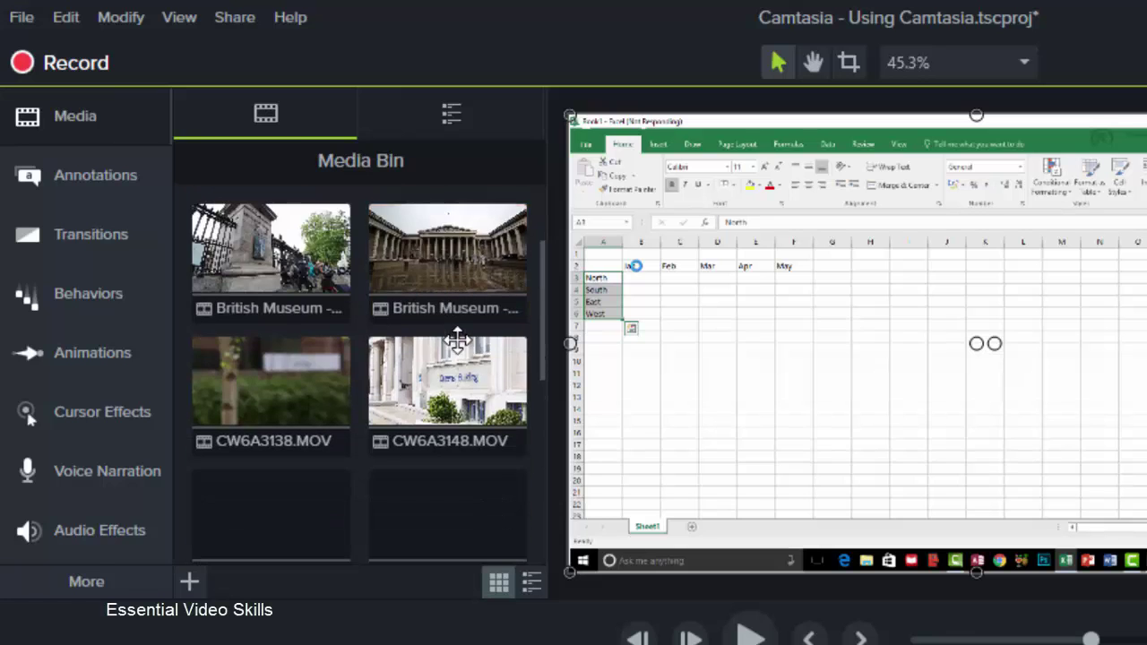
pyautogui.scroll(1, 457, 340)
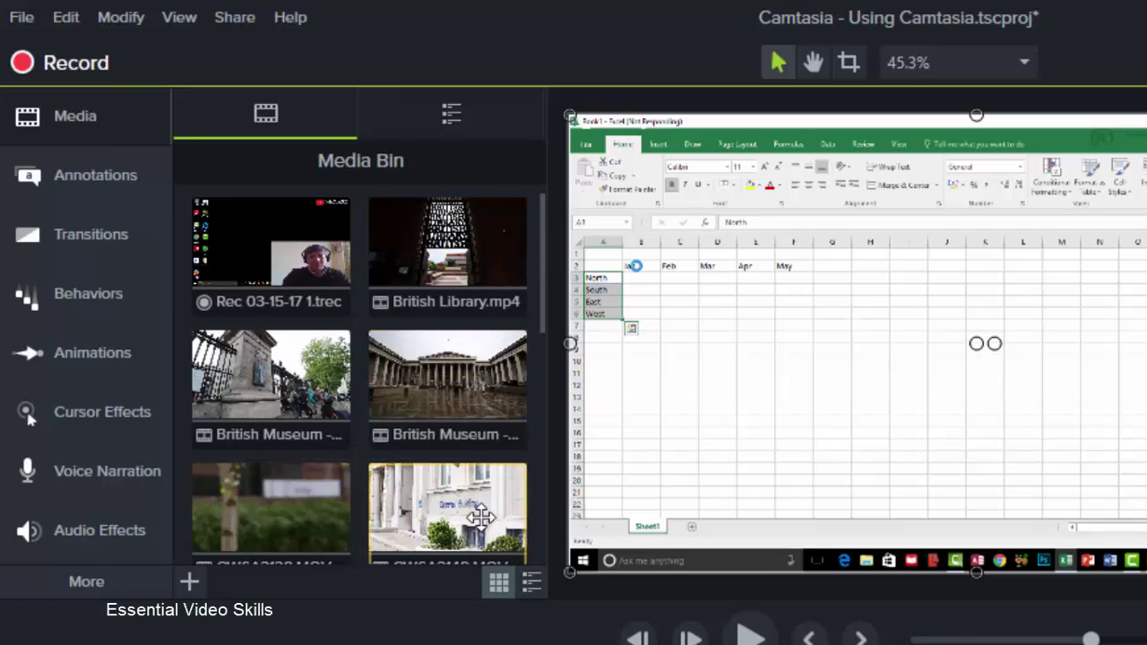
pyautogui.click(532, 576)
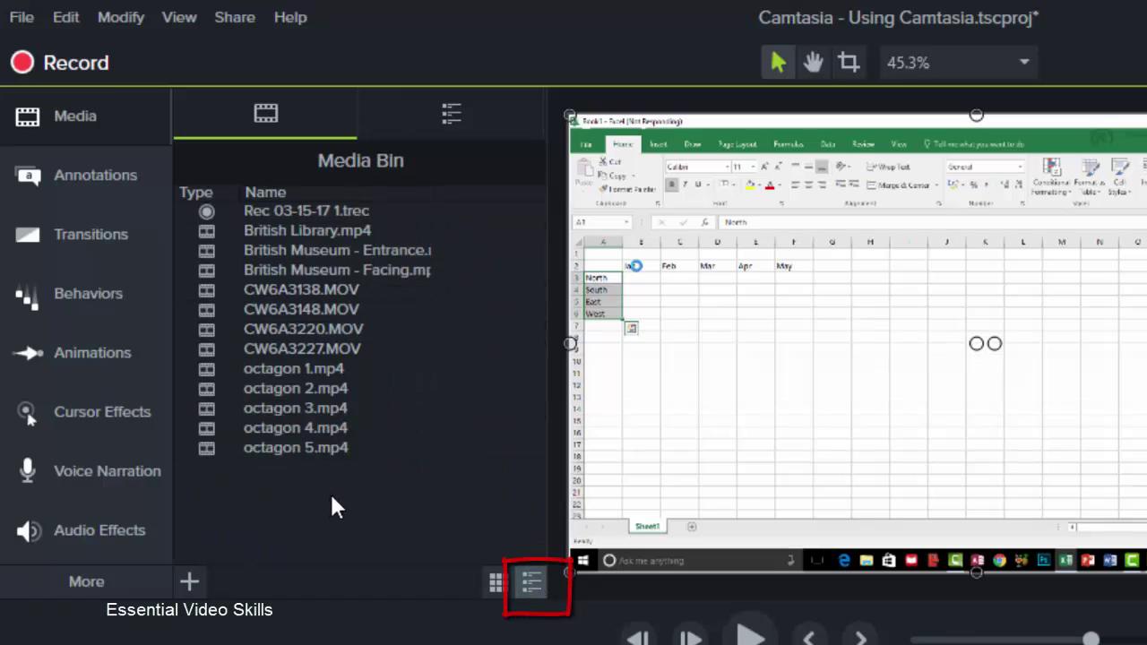
pyautogui.click(498, 584)
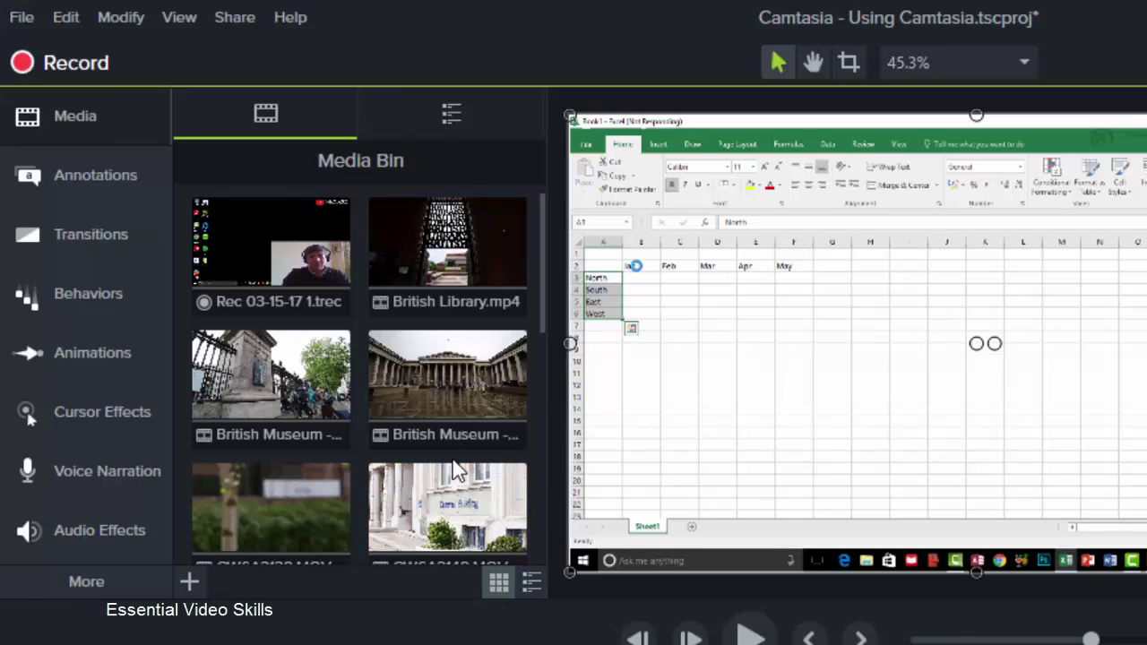
pyautogui.scroll(-3, 446, 430)
pyautogui.scroll(-5, 446, 431)
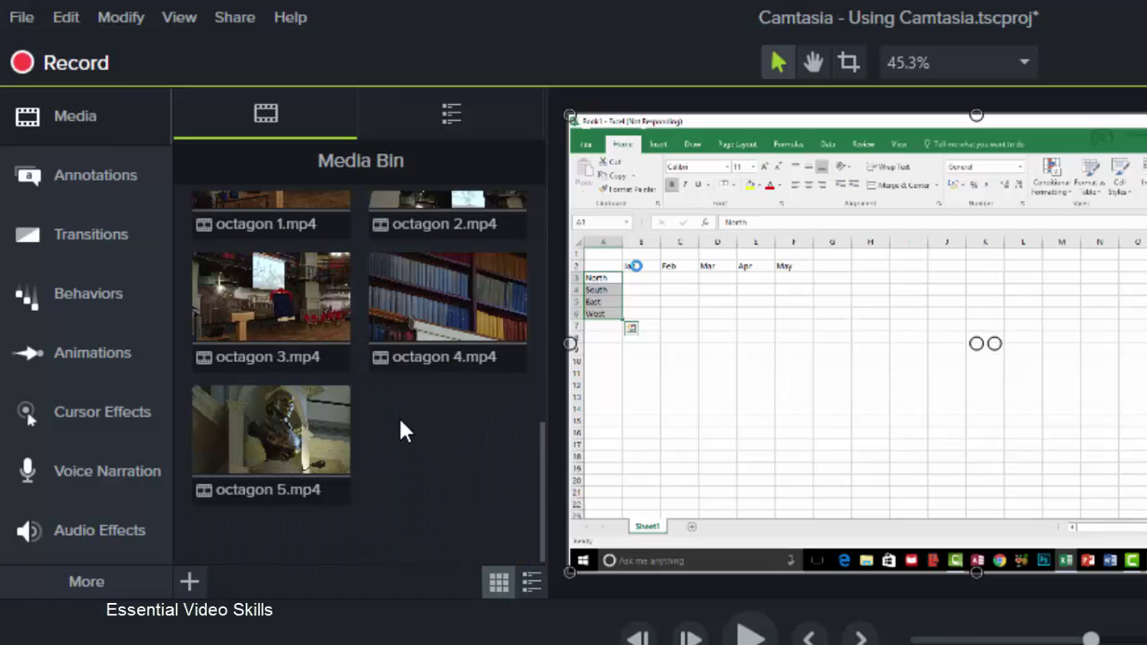
# - Import backing track.mp3 from the Video clips > Audio folder into the Media Bin
pyautogui.rightClick(399, 421)
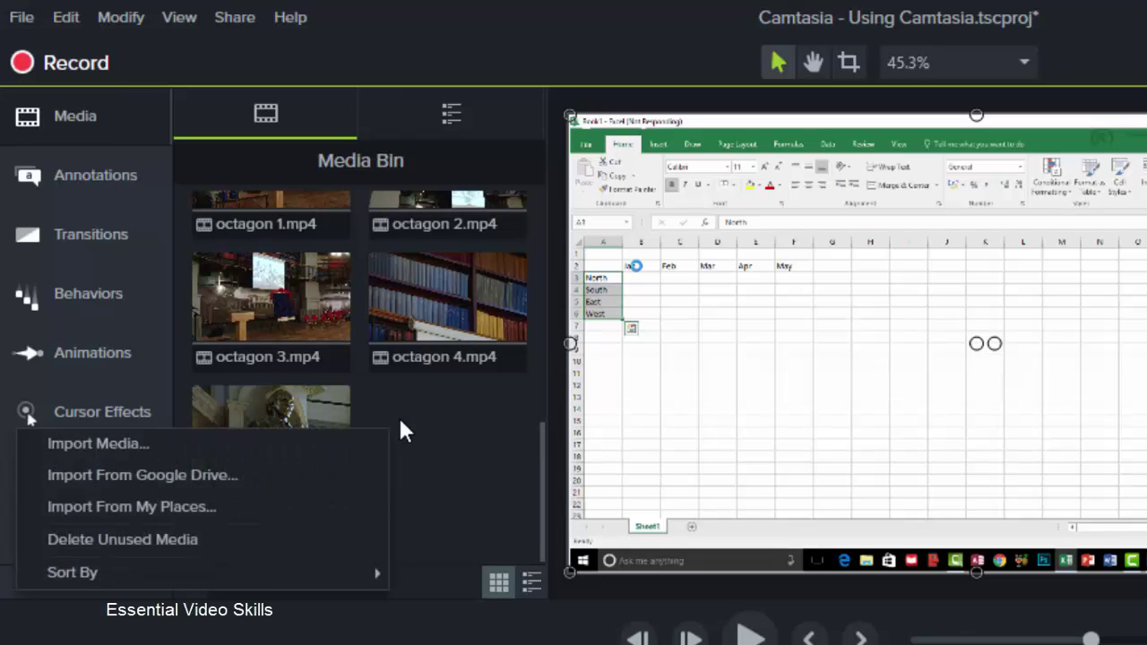
pyautogui.click(343, 451)
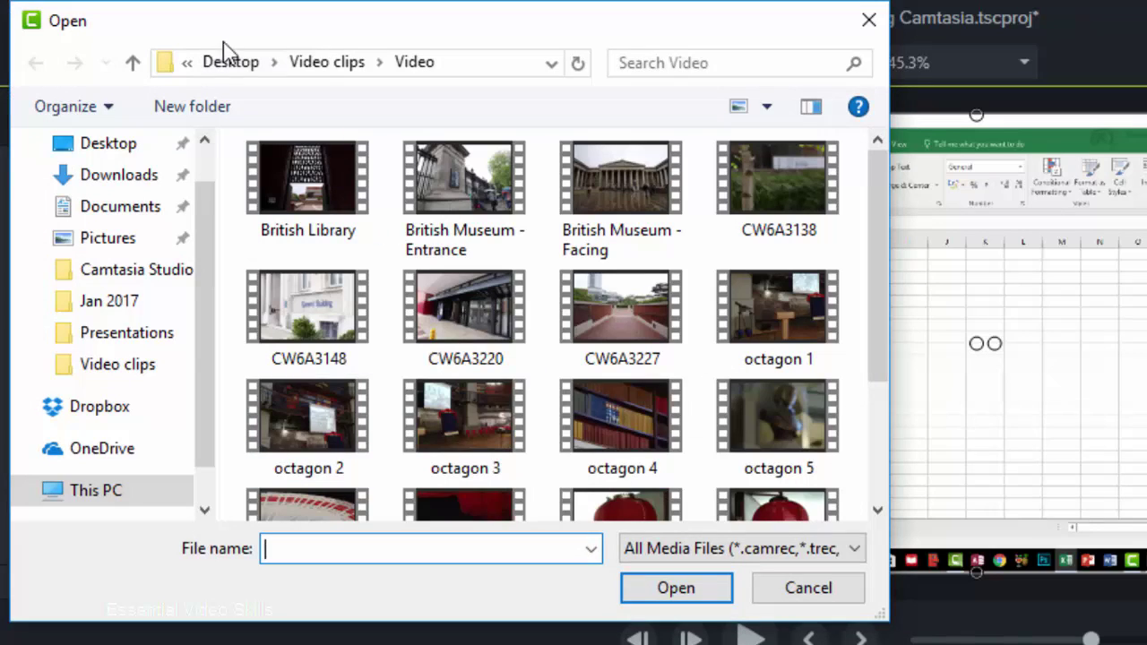
pyautogui.click(328, 65)
pyautogui.doubleClick(312, 185)
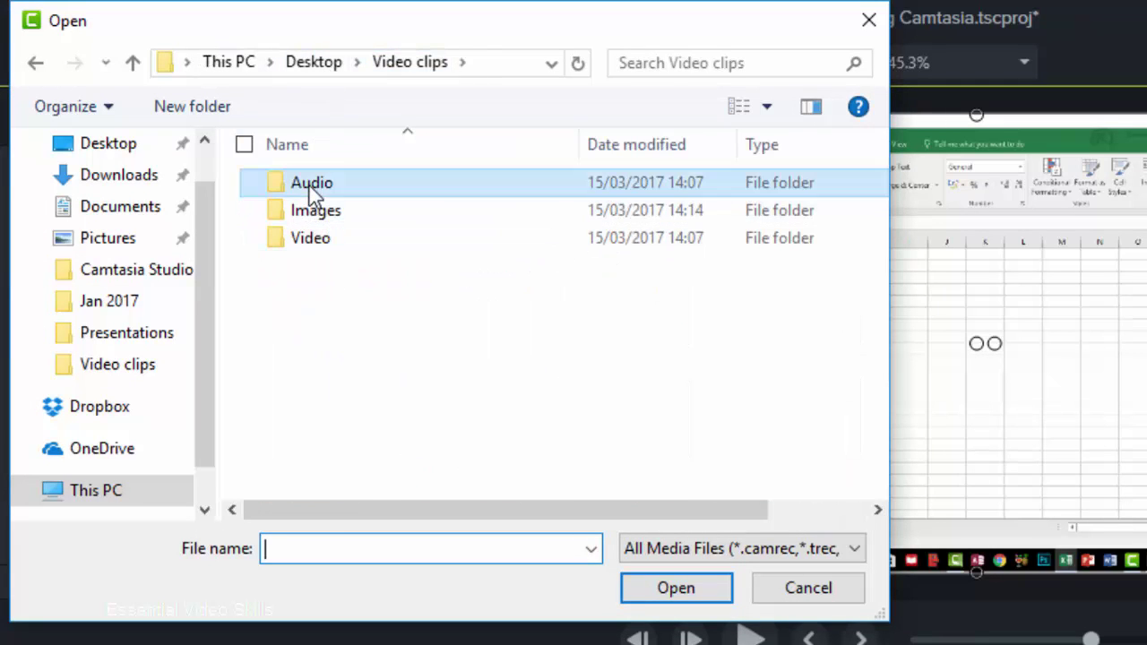
pyautogui.click(313, 188)
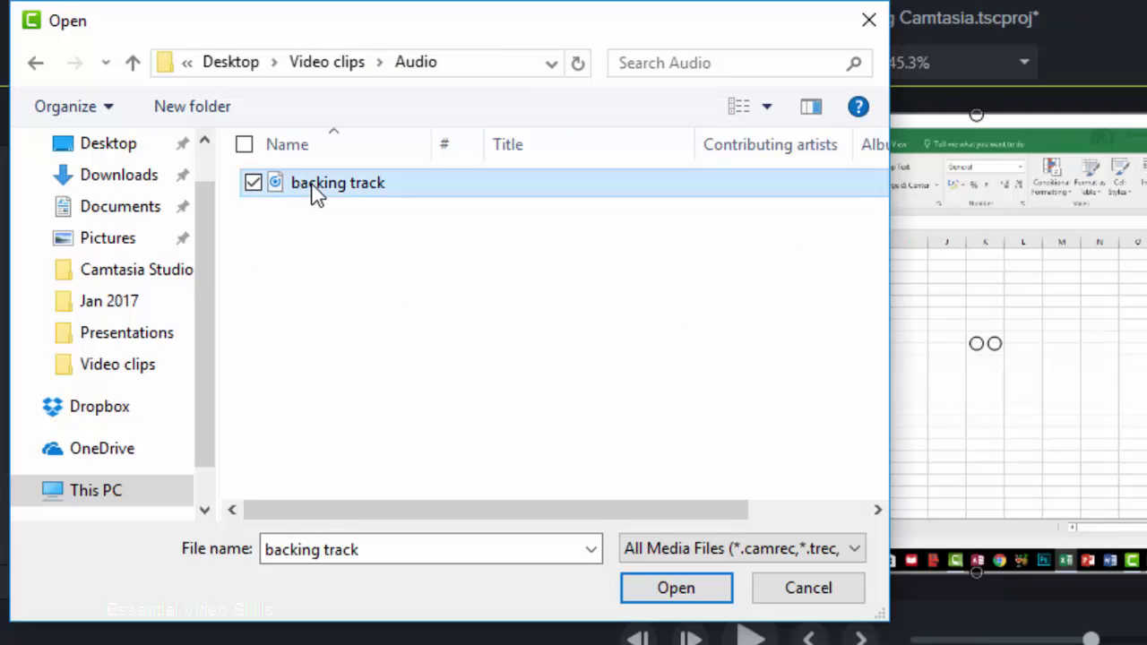
pyautogui.click(676, 588)
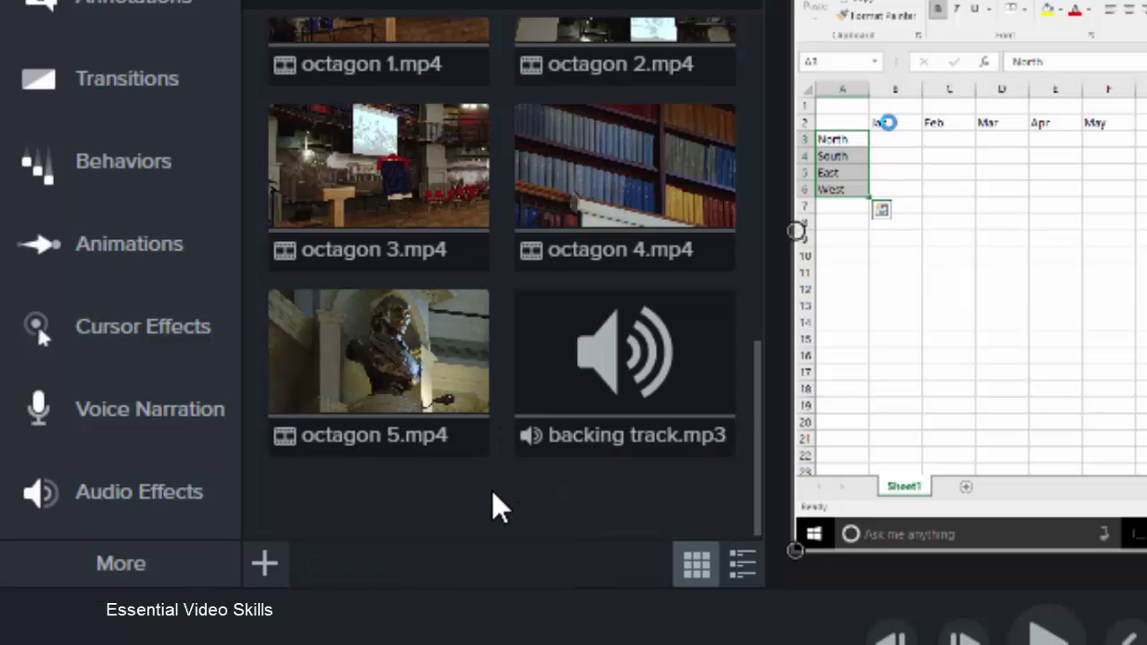
# - Import the two photos, gary taking photo copy and Gary.jpg, from Video clips > Images
pyautogui.rightClick(504, 511)
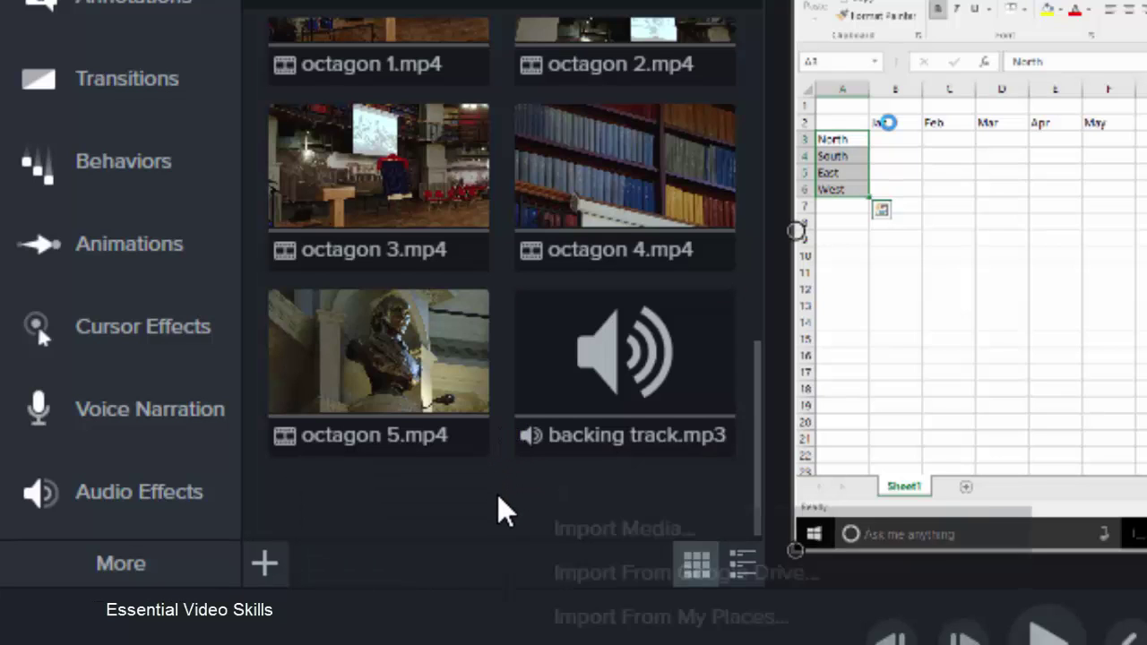
pyautogui.click(625, 529)
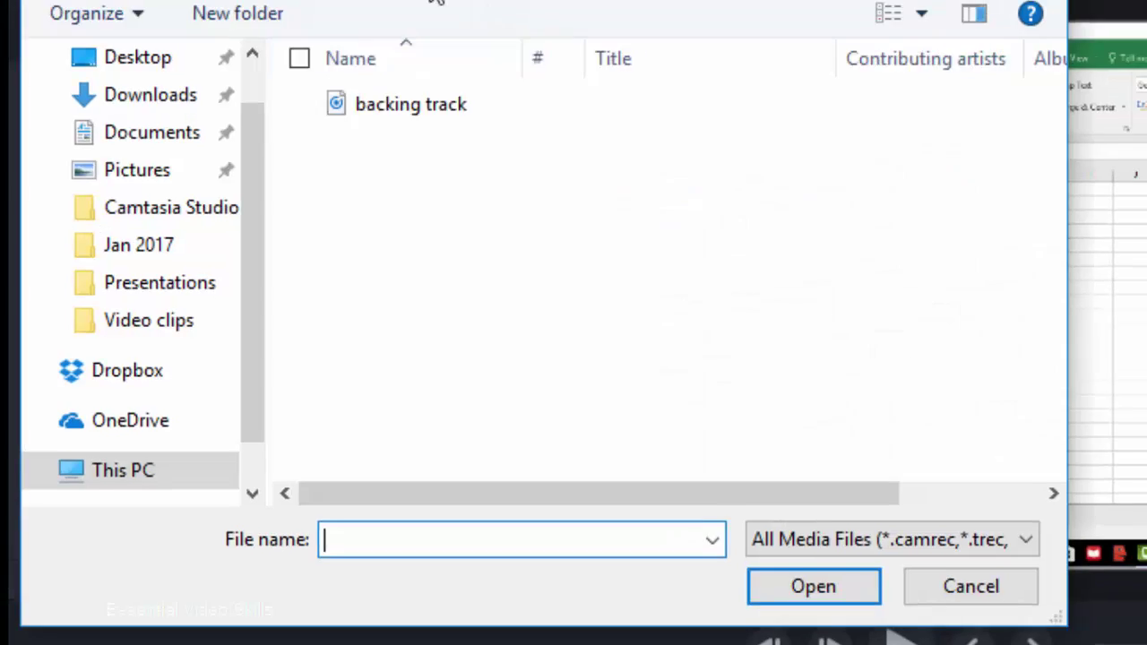
pyautogui.click(356, 88)
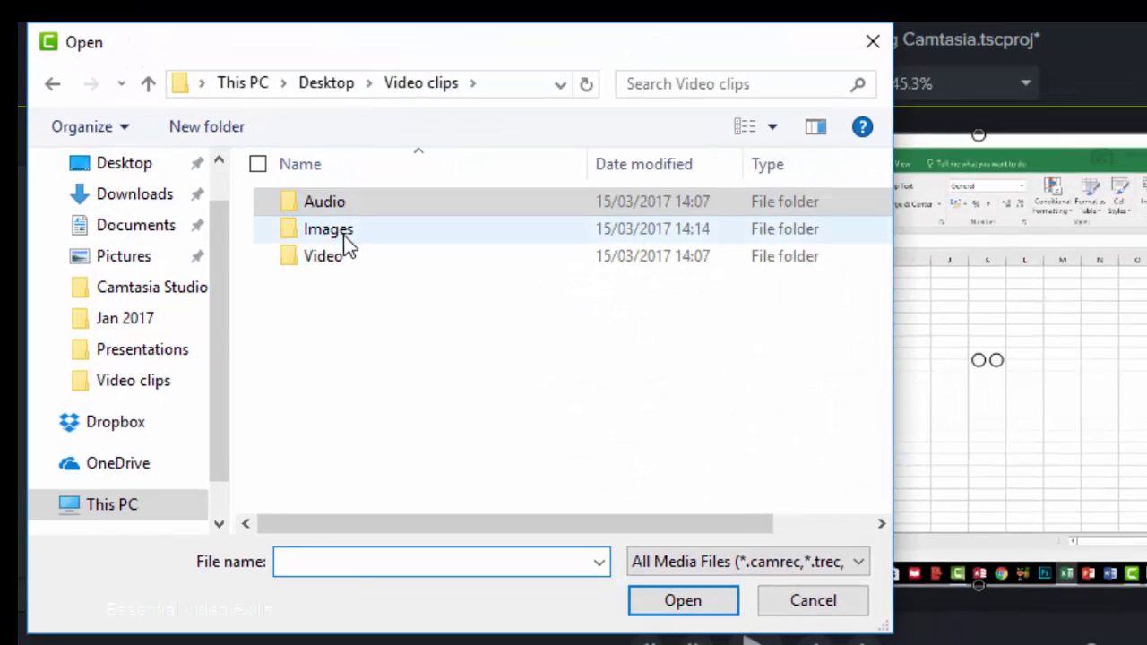
pyautogui.doubleClick(343, 234)
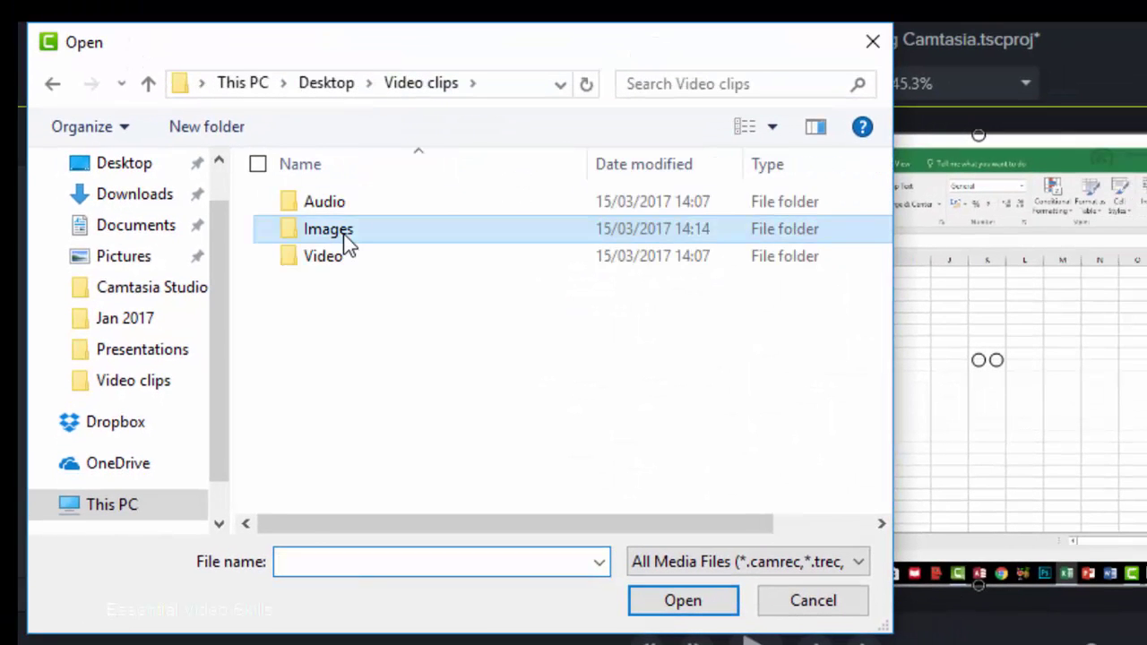
pyautogui.click(357, 262)
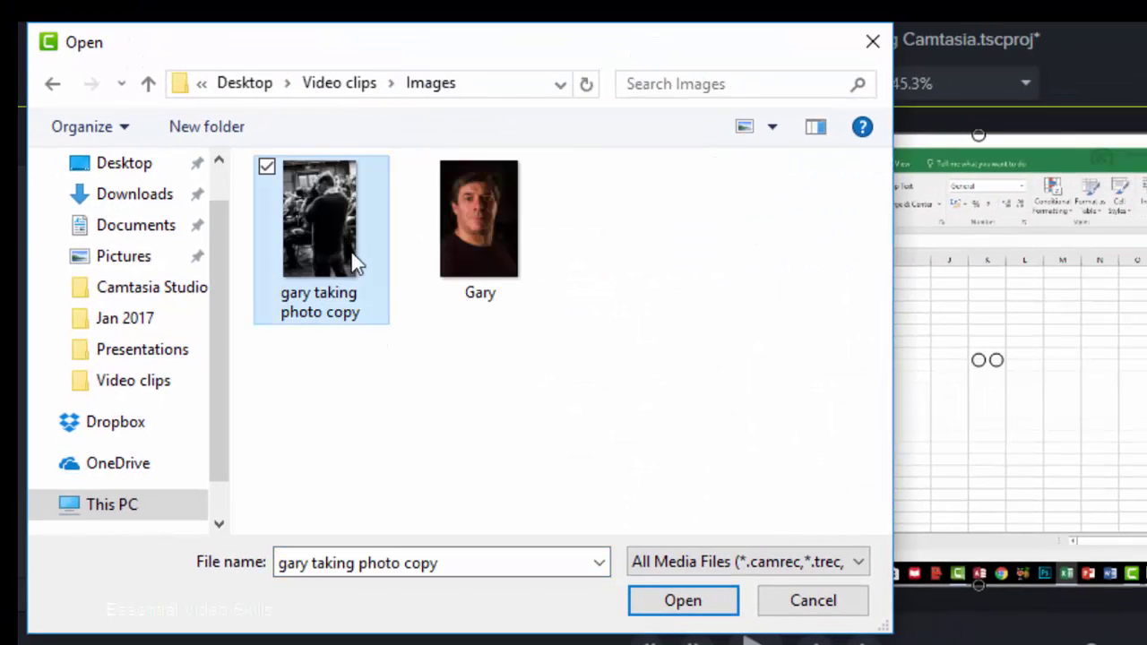
pyautogui.keyDown('ctrl'); pyautogui.click(488, 234); pyautogui.keyUp('ctrl')
pyautogui.click(679, 604)
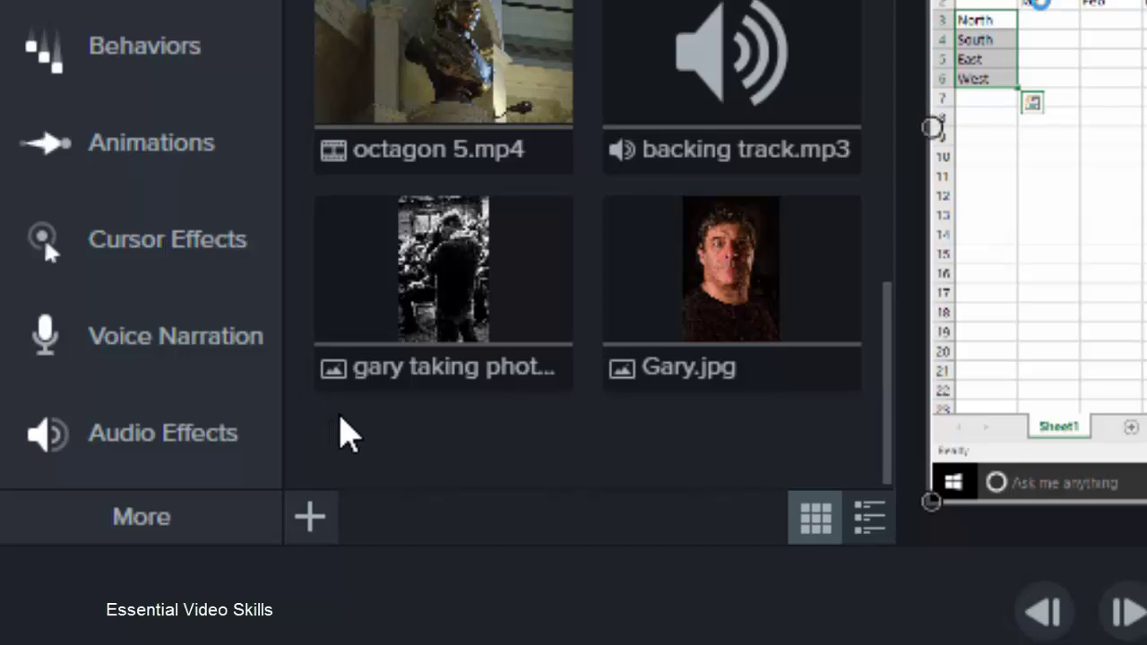
pyautogui.moveTo(354, 149)
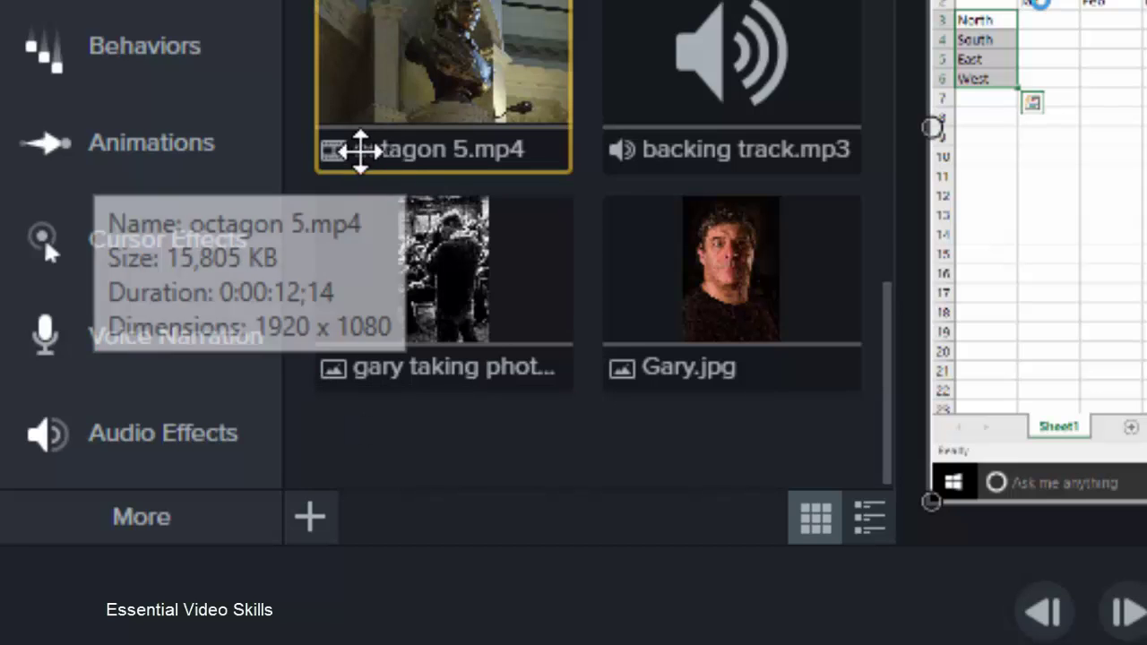
pyautogui.moveTo(633, 149)
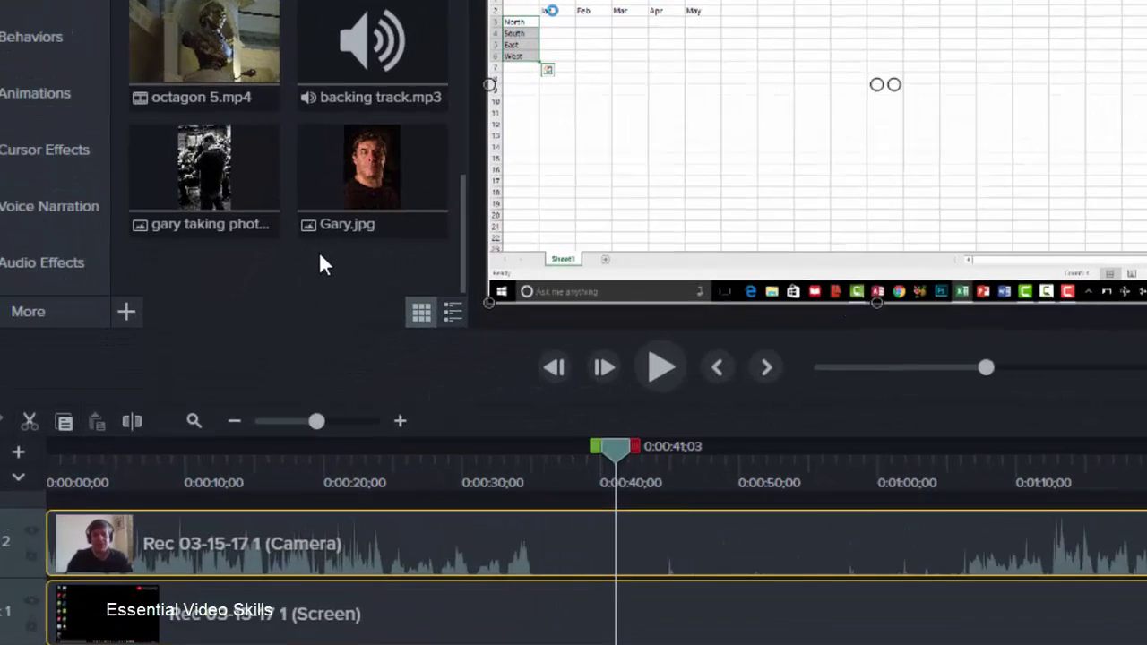
# - Sort the Media Bin by Type and scroll through the grouped audio, photos and videos
pyautogui.rightClick(249, 333)
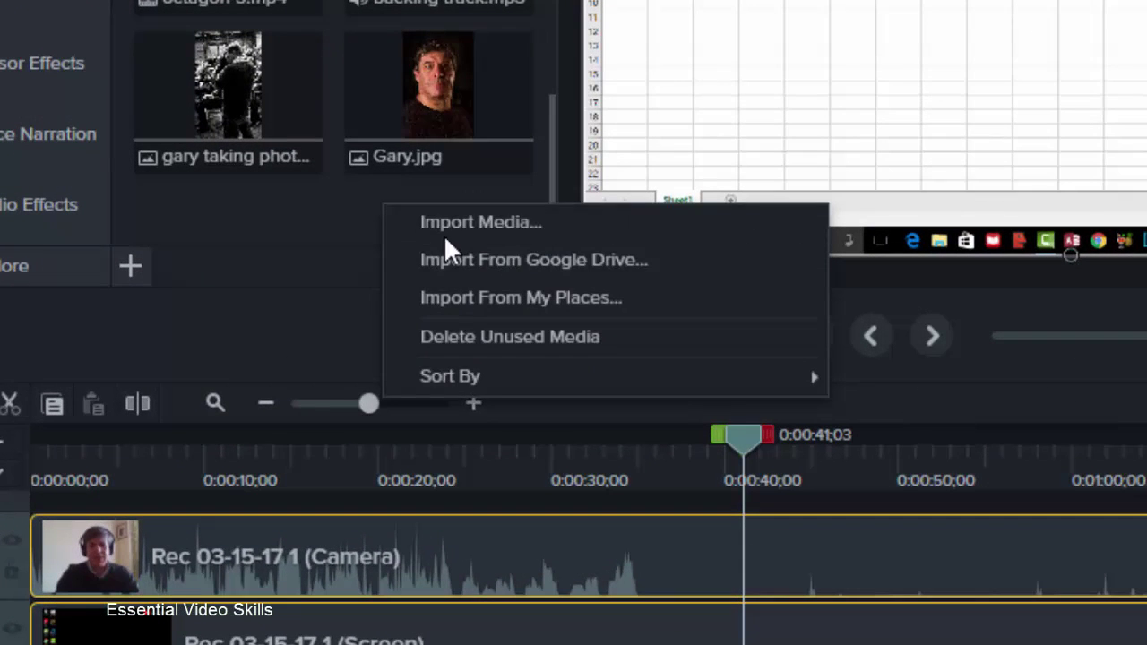
pyautogui.moveTo(510, 378)
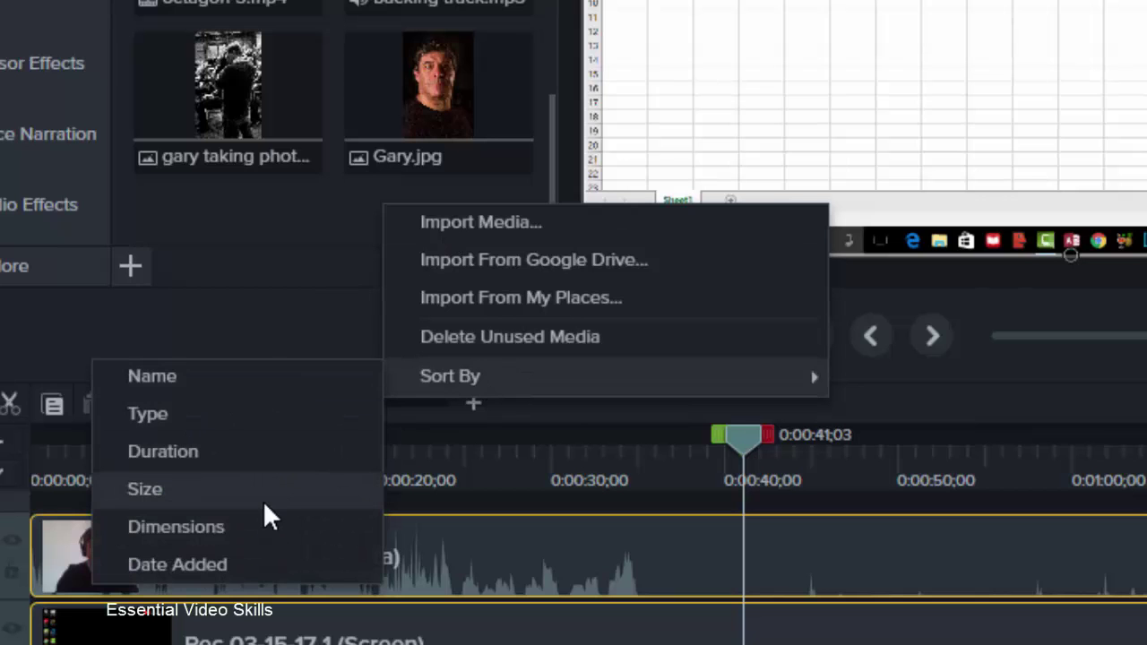
pyautogui.click(254, 415)
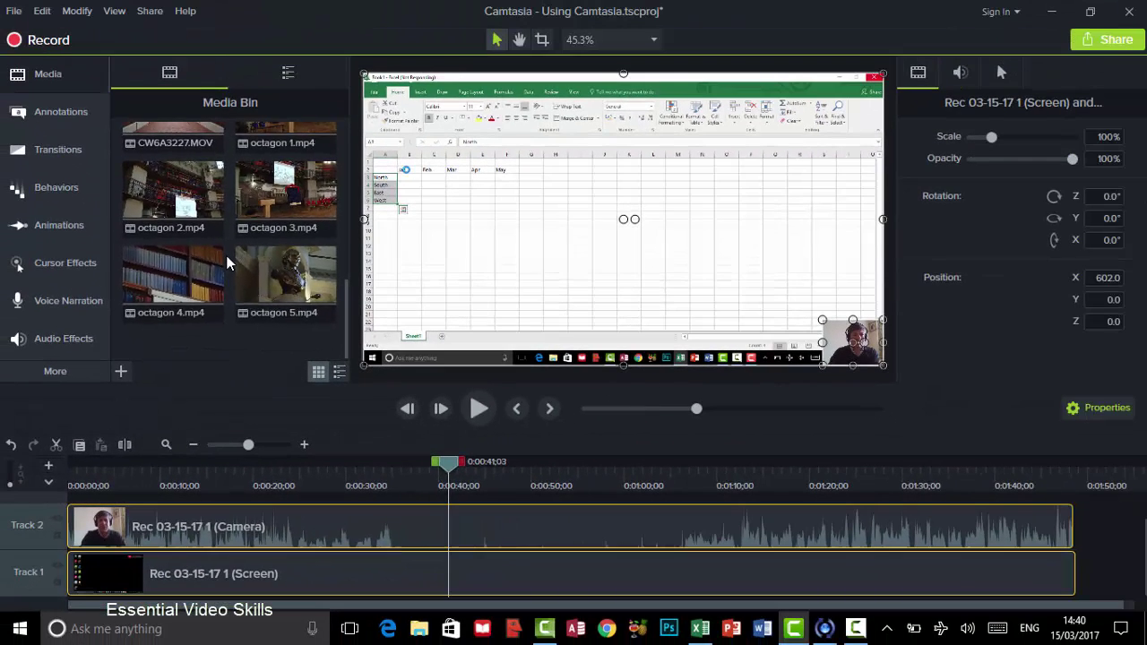
pyautogui.scroll(3, 328, 58)
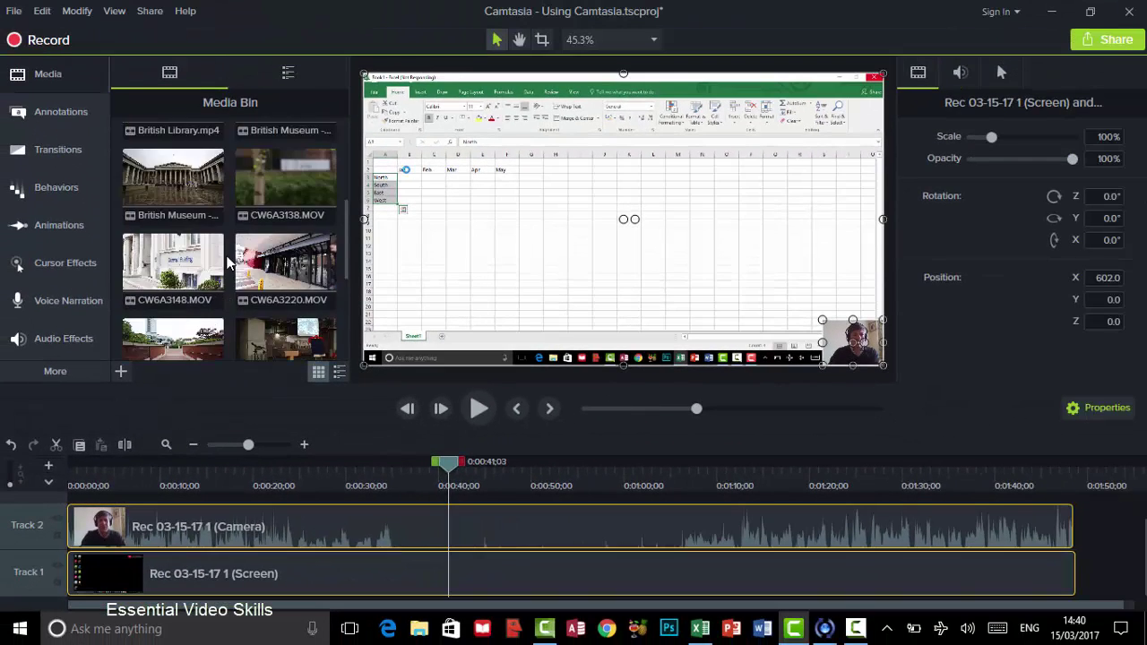
pyautogui.scroll(5, 229, 260)
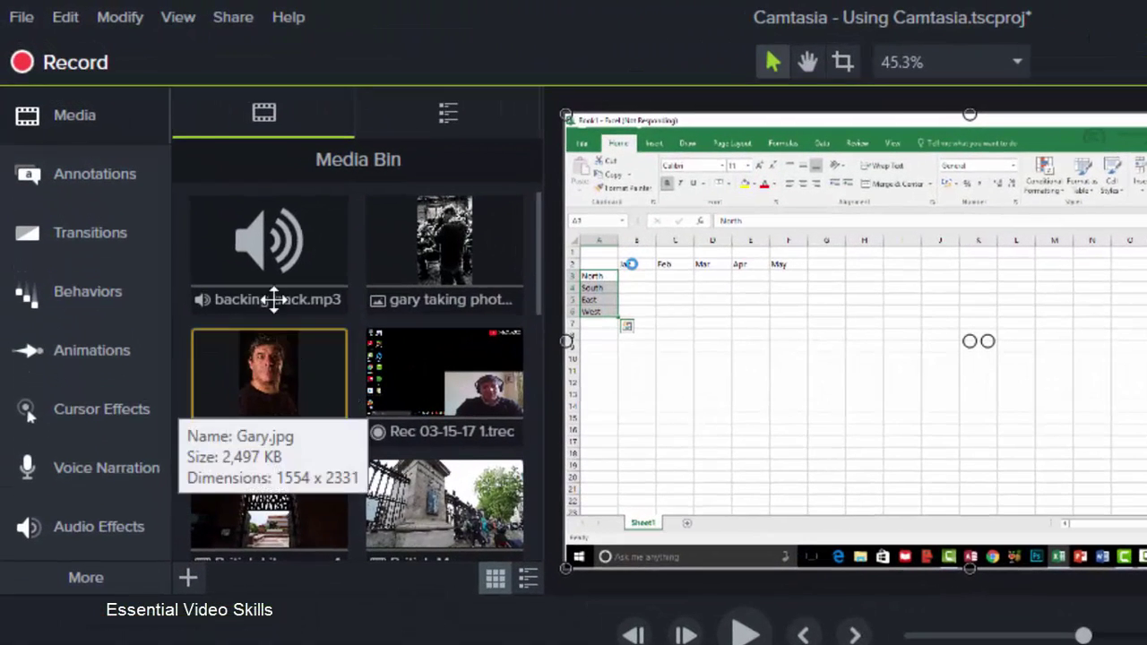
pyautogui.moveTo(182, 185)
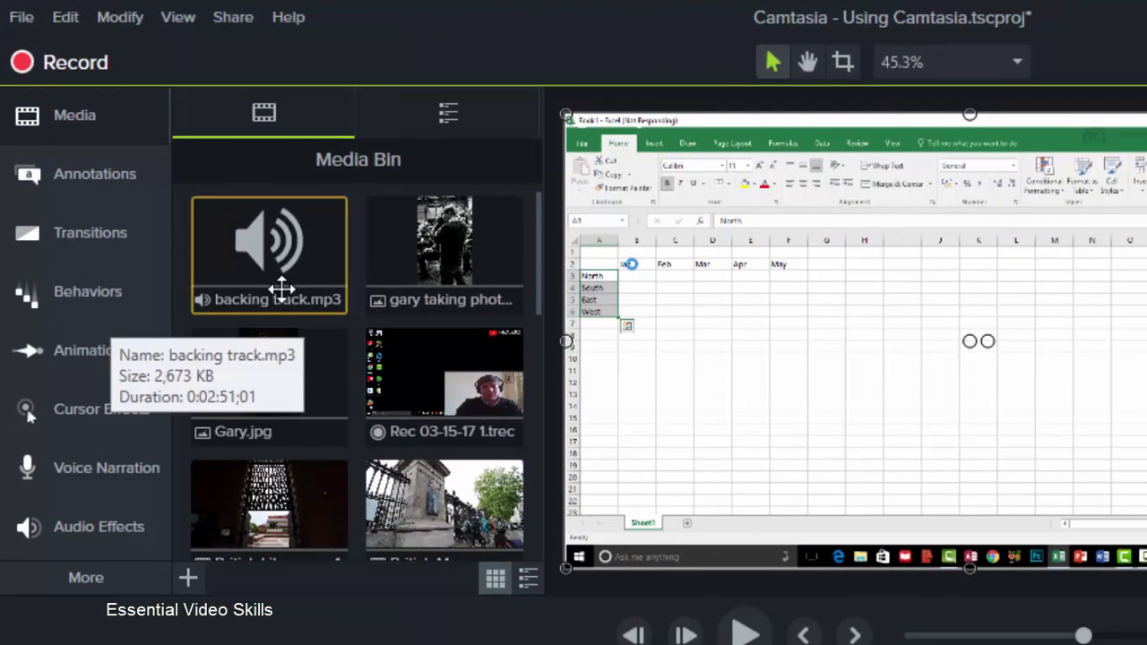
pyautogui.moveTo(430, 347)
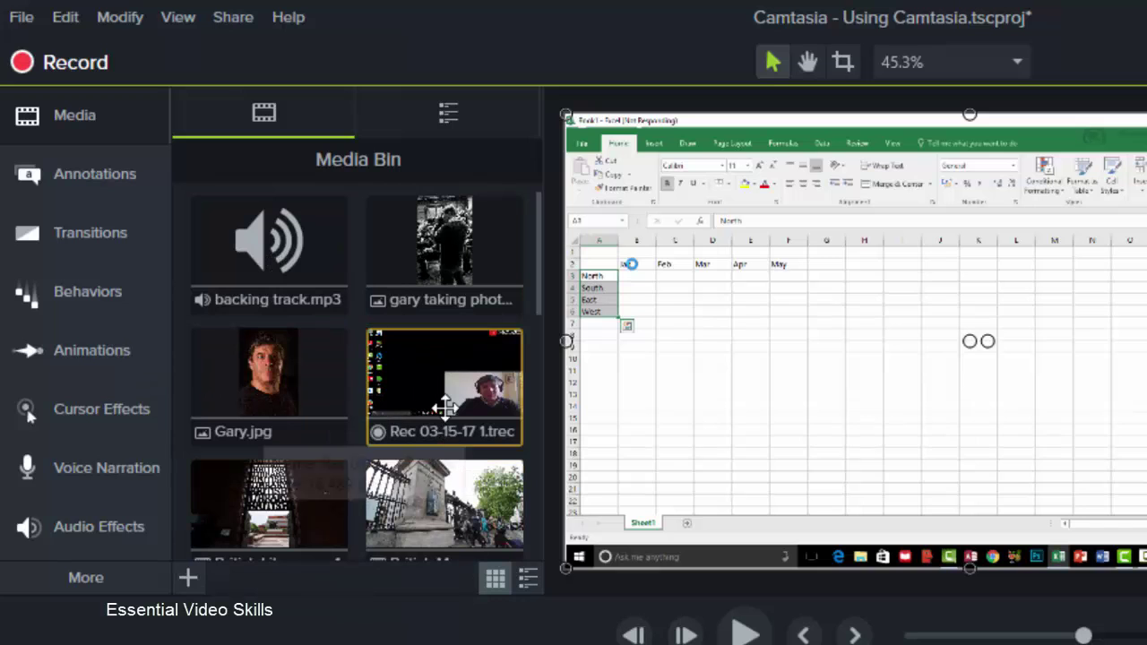
pyautogui.moveTo(450, 397)
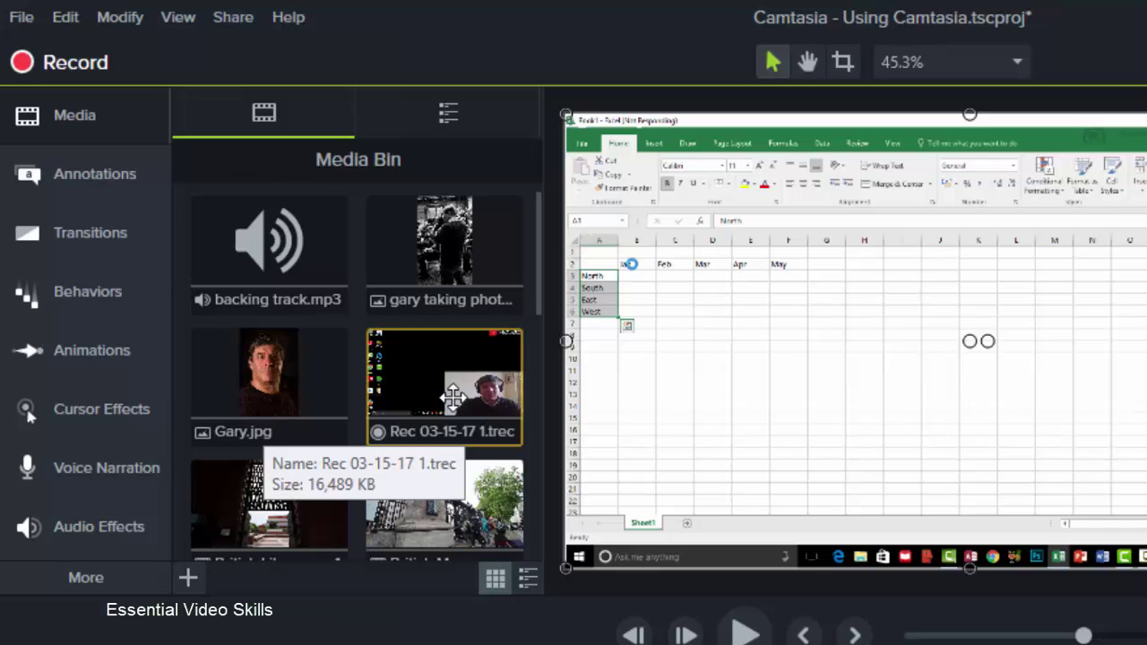
pyautogui.scroll(-1, 440, 394)
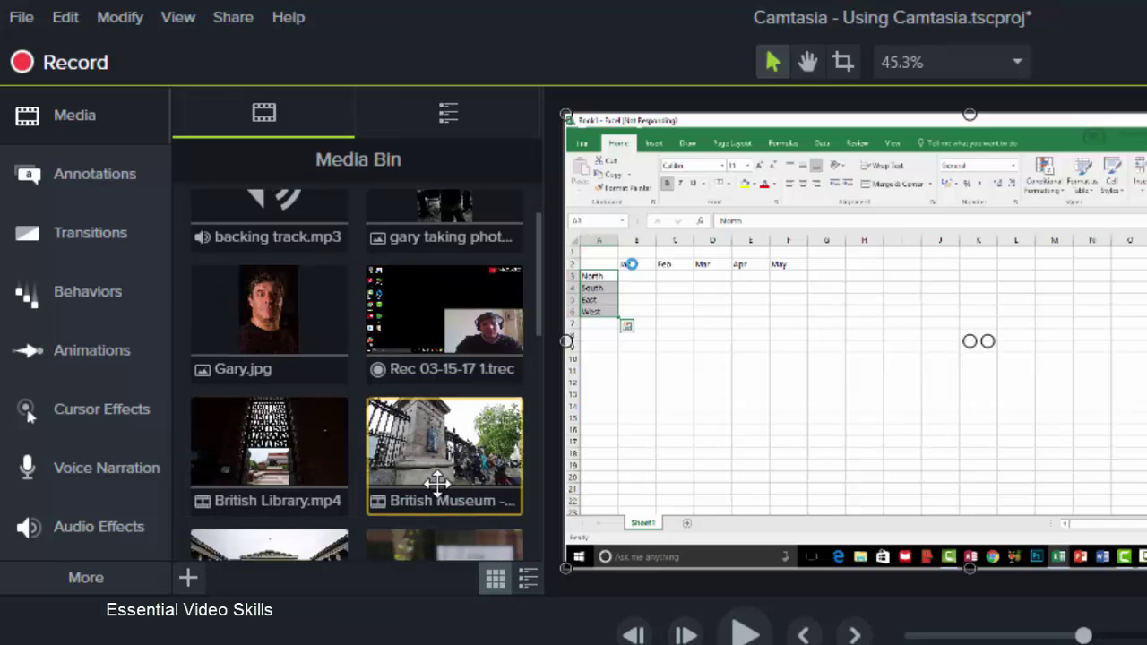
pyautogui.scroll(-10, 409, 409)
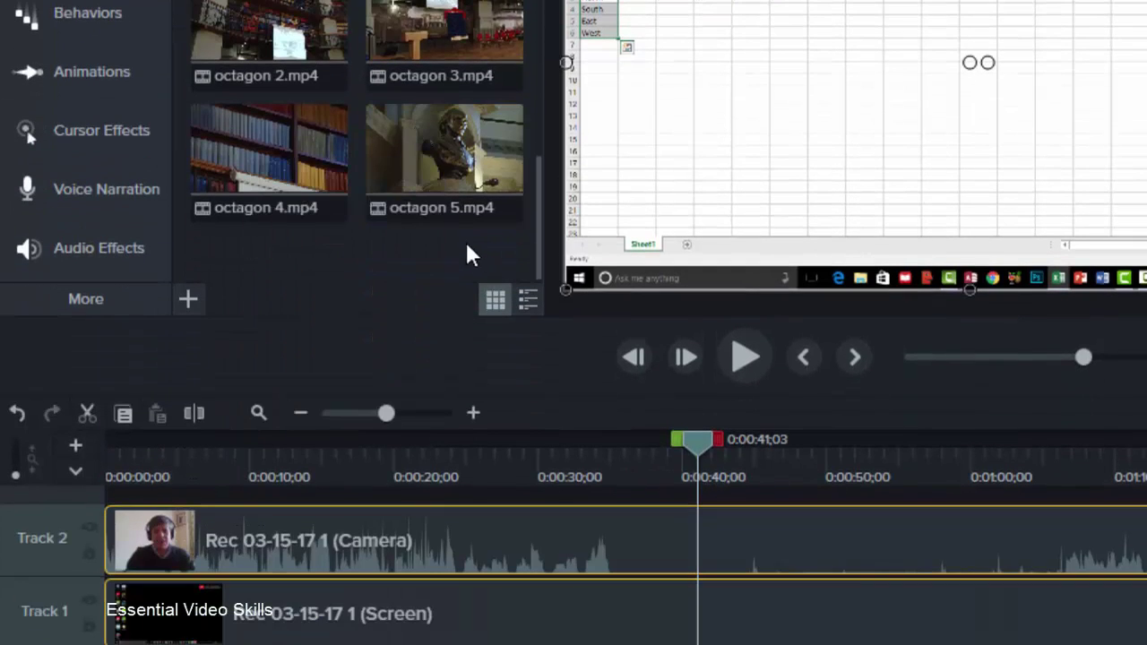
pyautogui.rightClick(454, 242)
pyautogui.moveTo(323, 394)
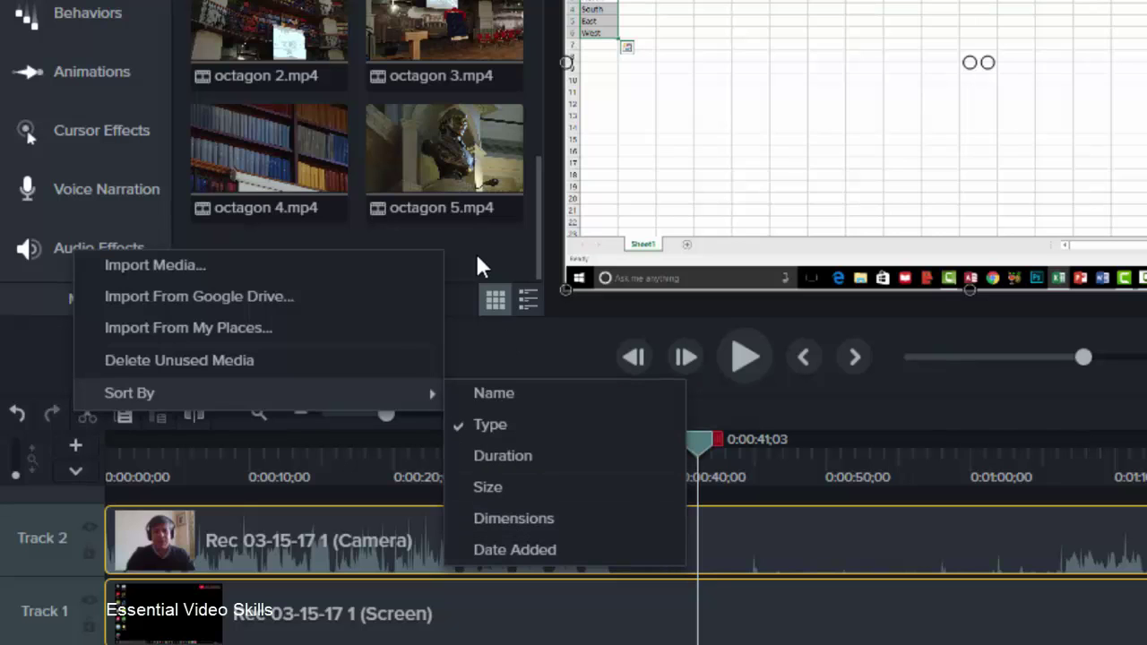
pyautogui.press('Escape')
pyautogui.press('Escape')
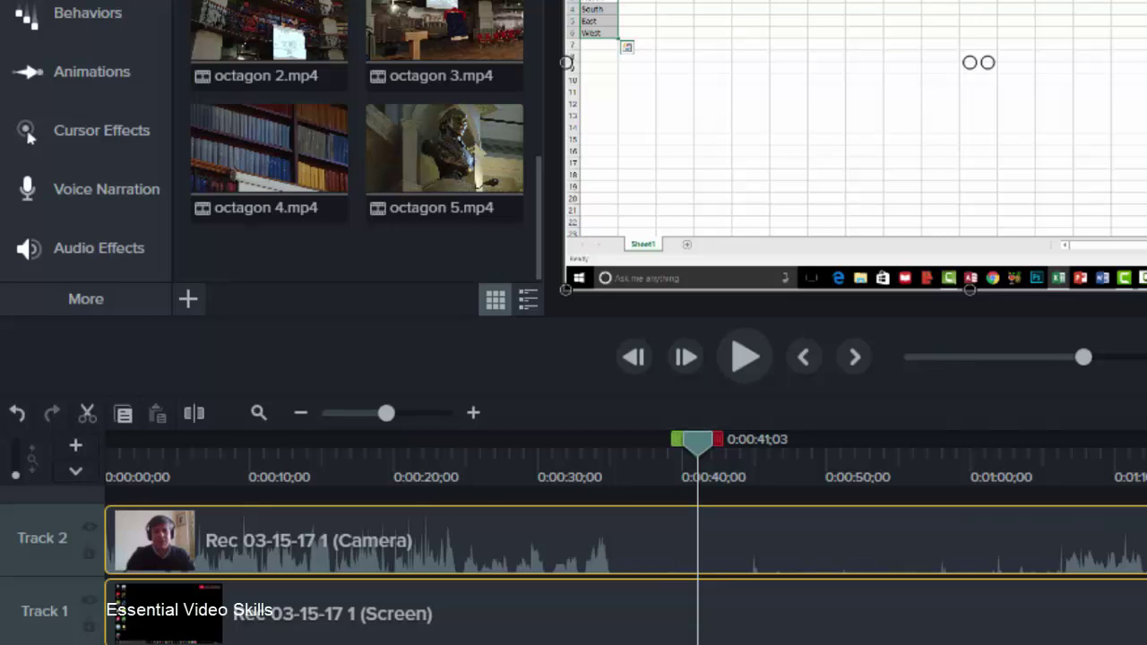
pyautogui.scroll(5, 394, 17)
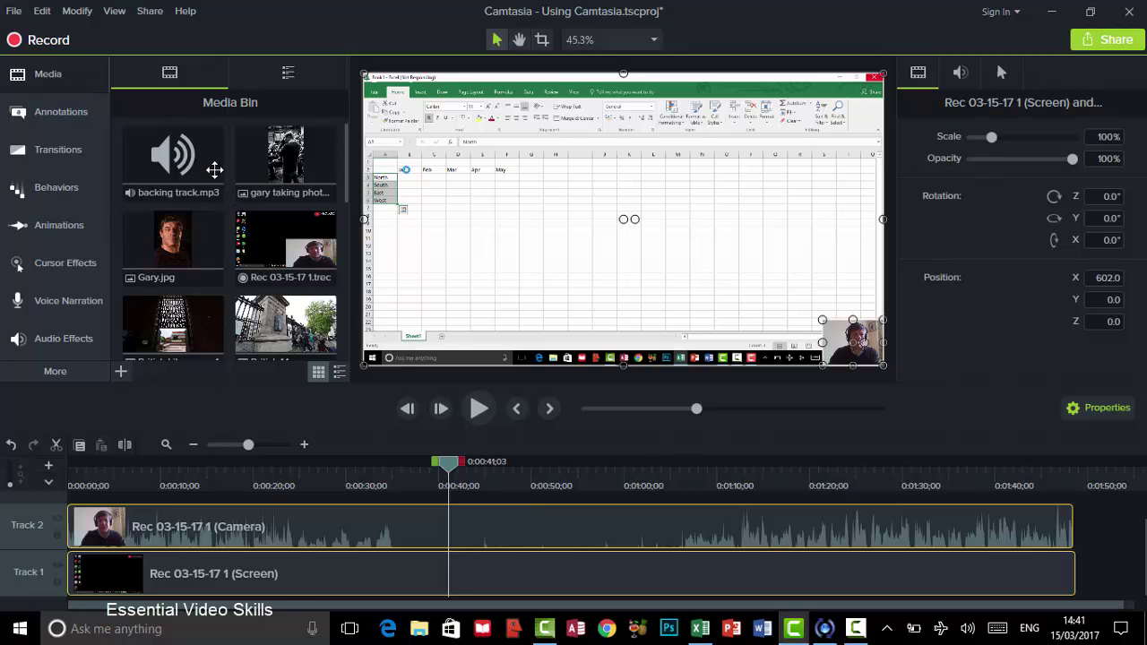
pyautogui.scroll(-1, 268, 310)
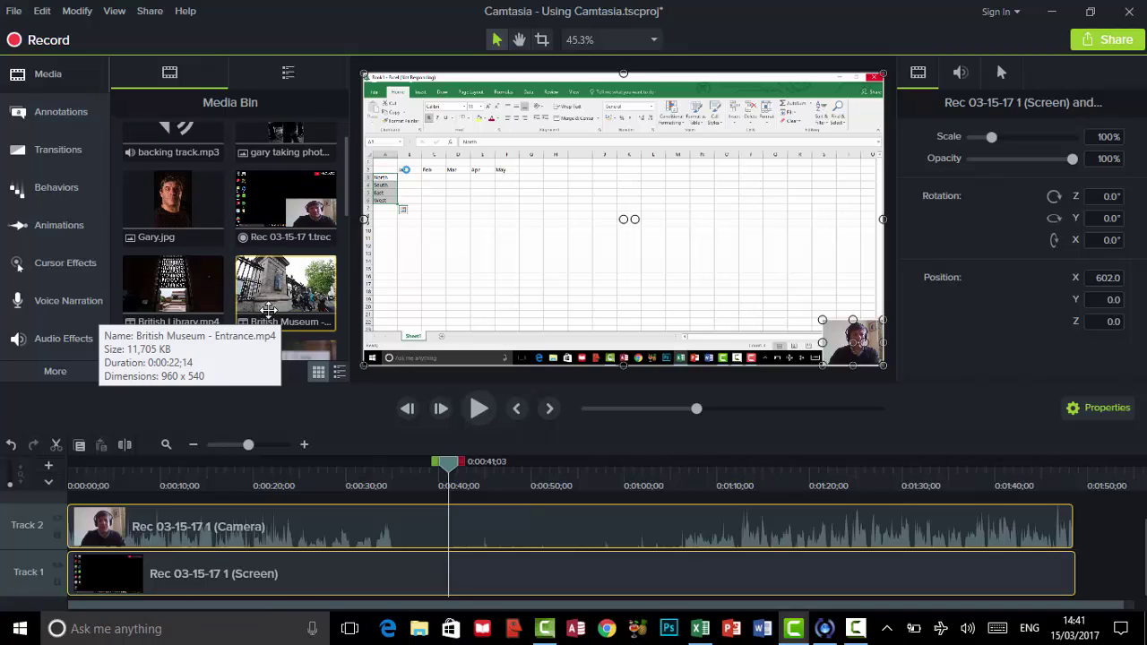